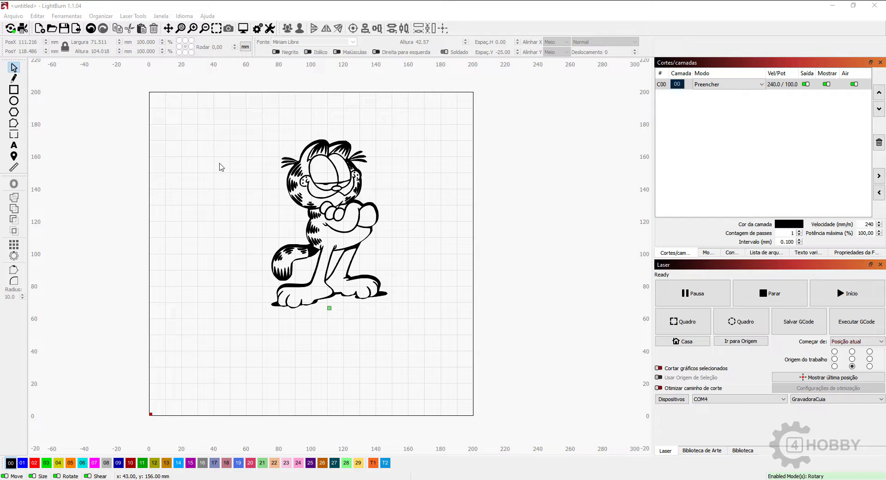
- Examine the cat drawing at several zoom levels, including framed to fill the workspace
click(193, 29)
click(194, 30)
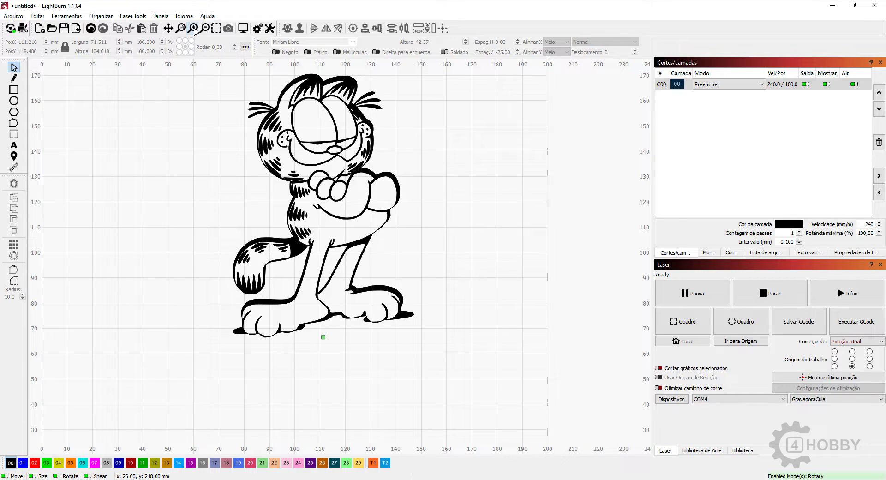
click(204, 29)
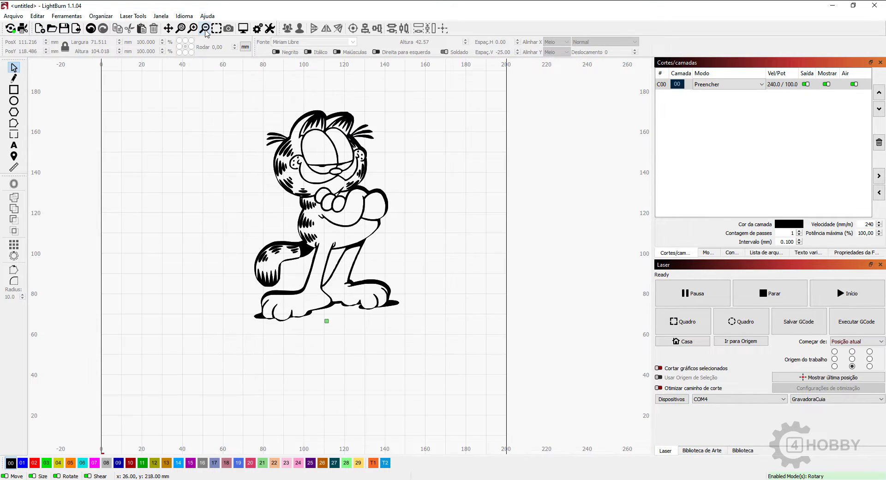
click(204, 29)
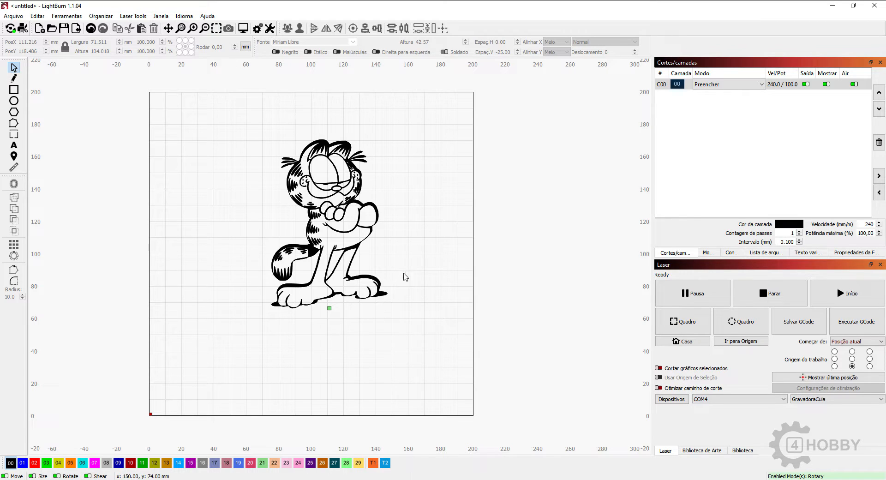
click(218, 32)
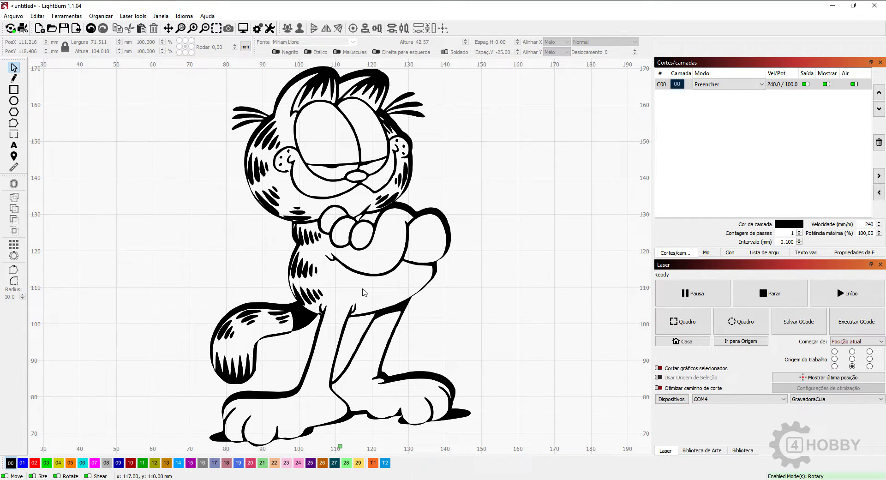
scroll(362, 268, down, 5)
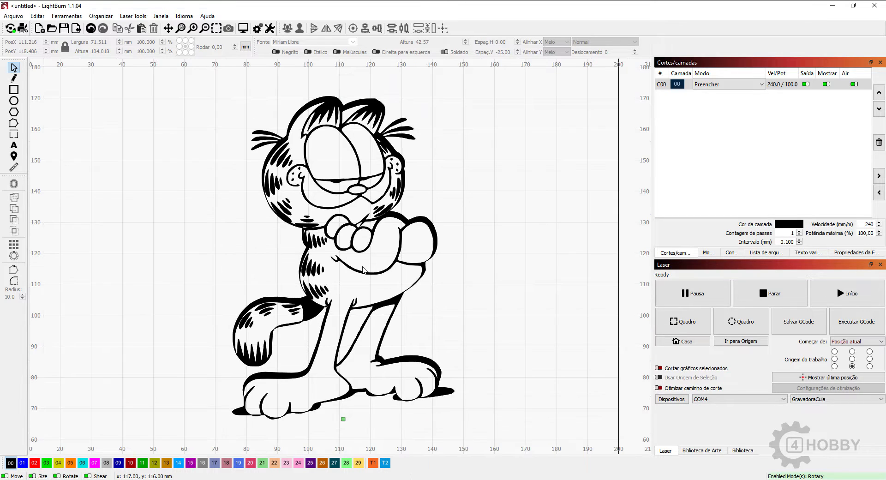
scroll(363, 269, up, 2)
scroll(364, 270, down, 3)
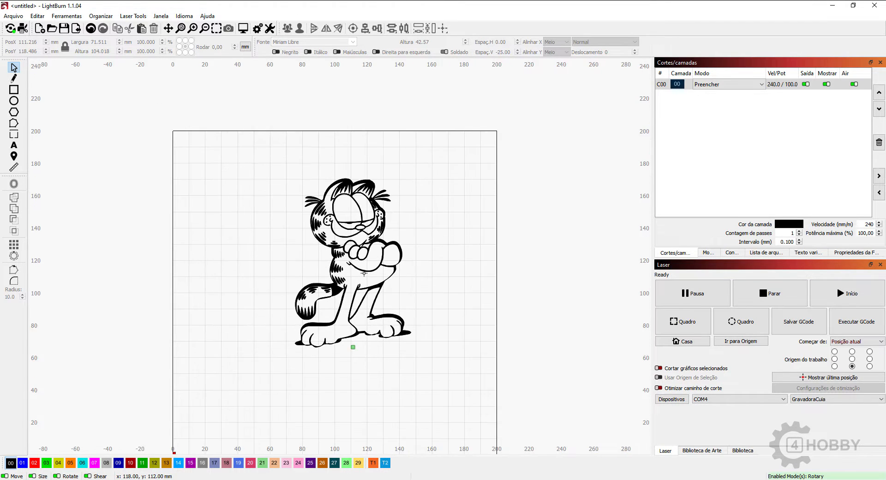
scroll(364, 271, up, 3)
scroll(364, 274, down, 3)
scroll(365, 277, up, 4)
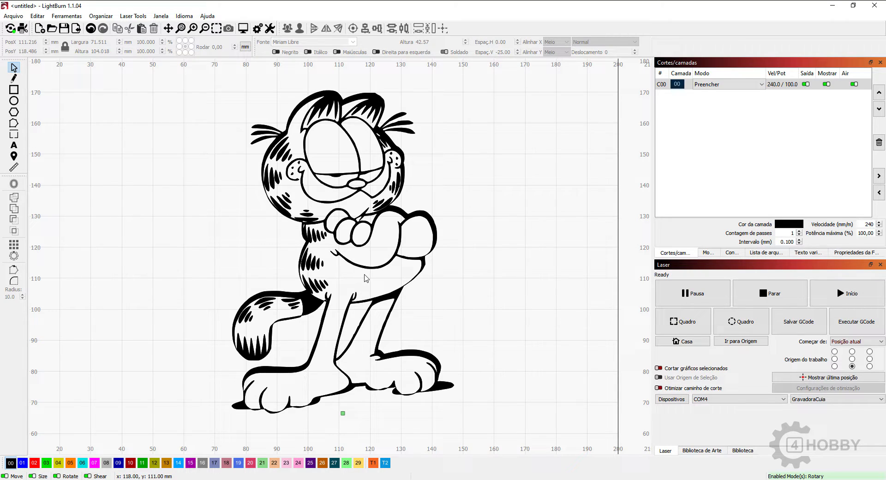
- Preview the laser engraving of the cat drawing and close the preview
click(243, 29)
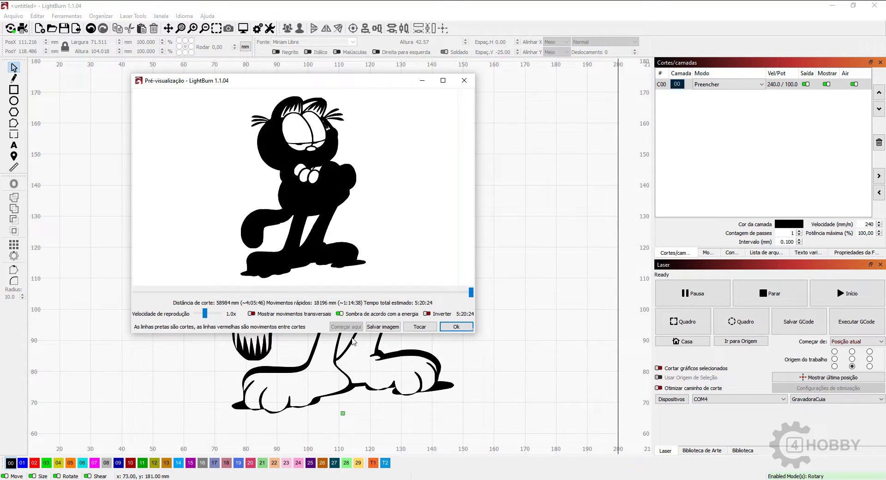
click(447, 326)
scroll(363, 260, down, 2)
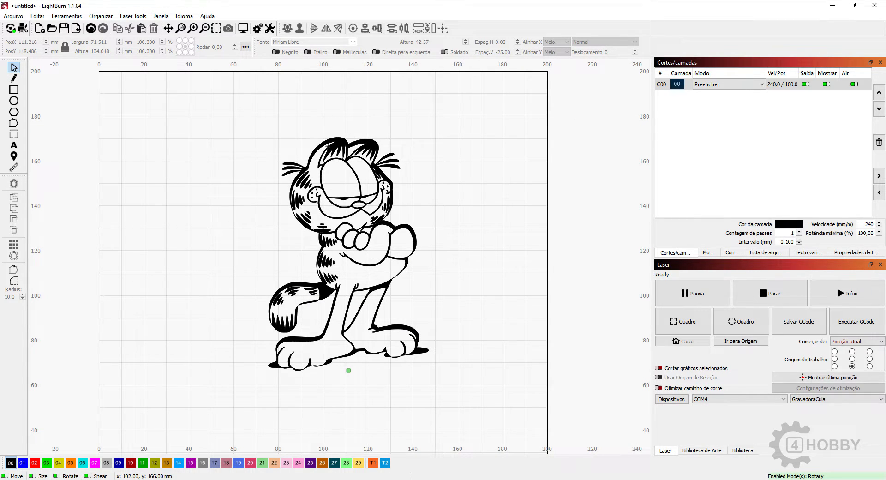
- Select the whole cat drawing and ungroup it into separate shapes
click(352, 275)
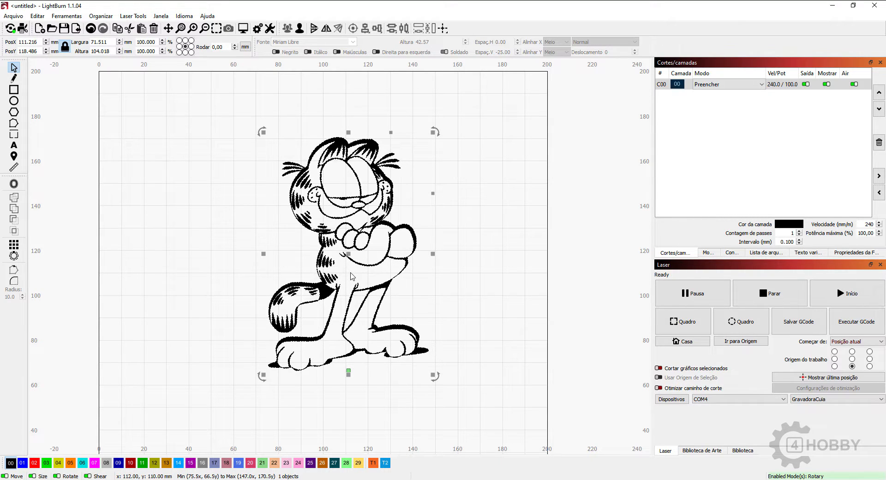
scroll(320, 142, up, 3)
click(319, 142)
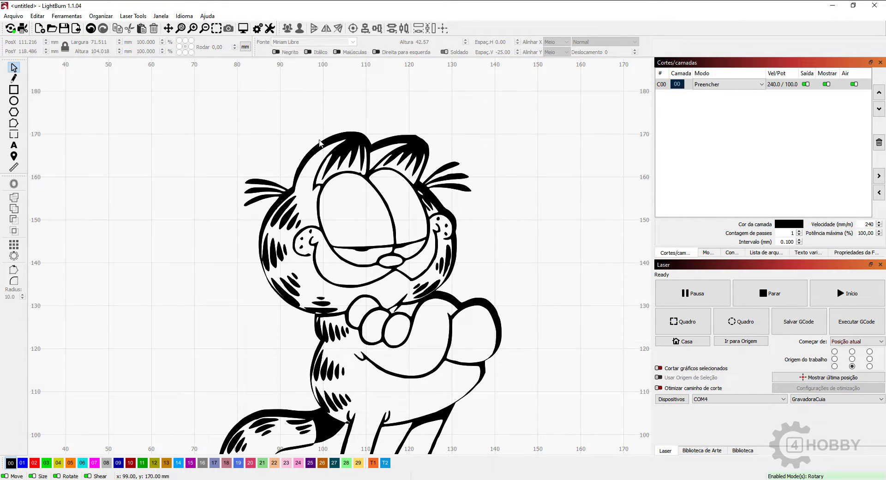
click(322, 147)
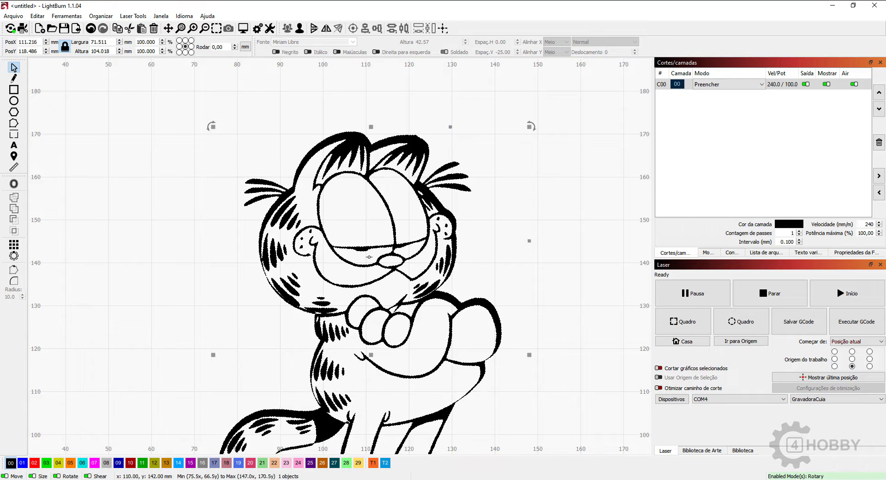
scroll(385, 231, down, 3)
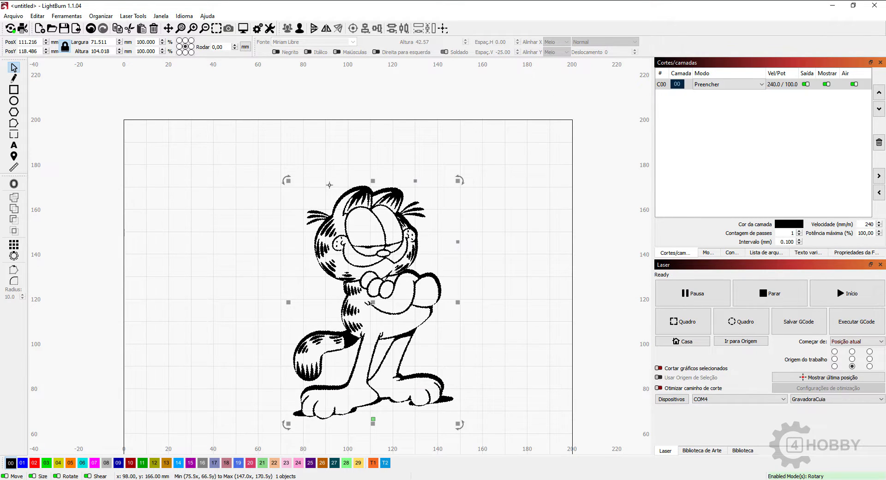
click(299, 29)
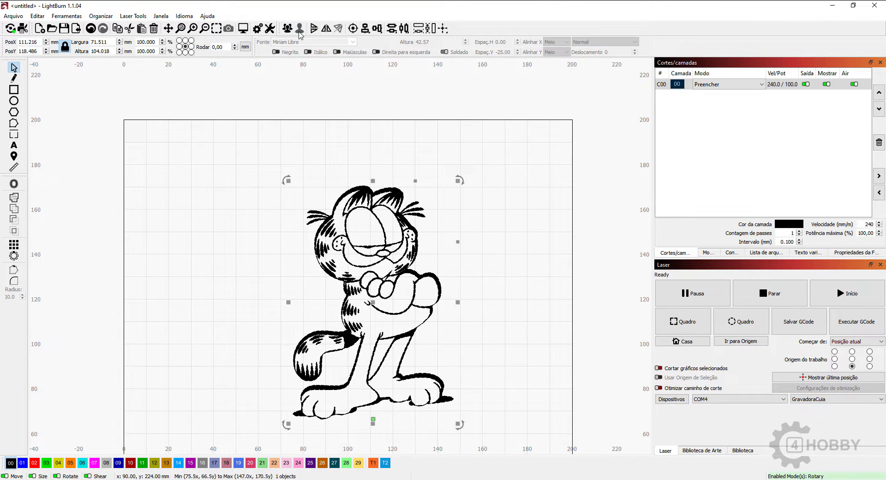
click(372, 145)
- Move the smallest stripe above the cat's left cheek aside, enlarge it to about 1.5 × 2.5 mm, and delete it
scroll(356, 243, up, 4)
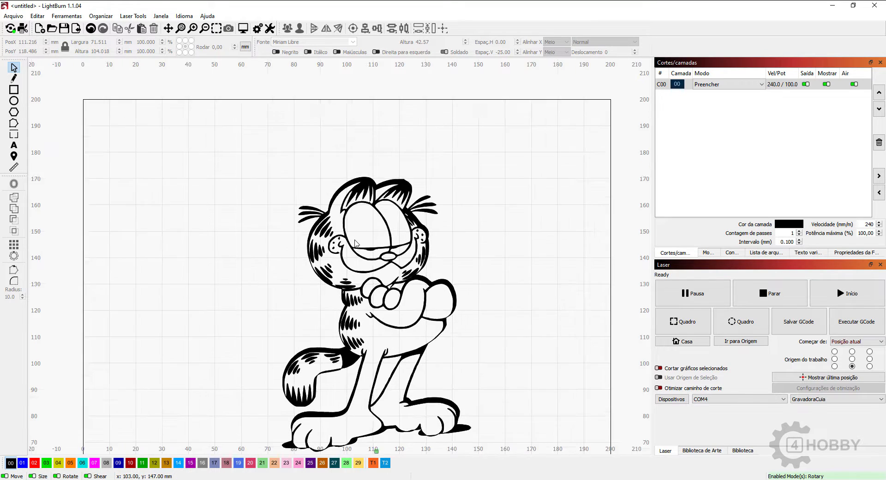
scroll(357, 244, up, 2)
scroll(287, 224, up, 4)
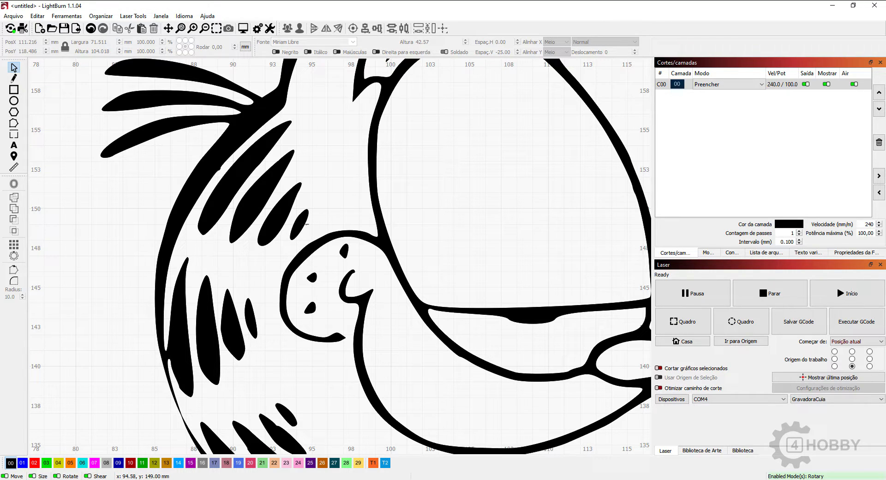
click(308, 216)
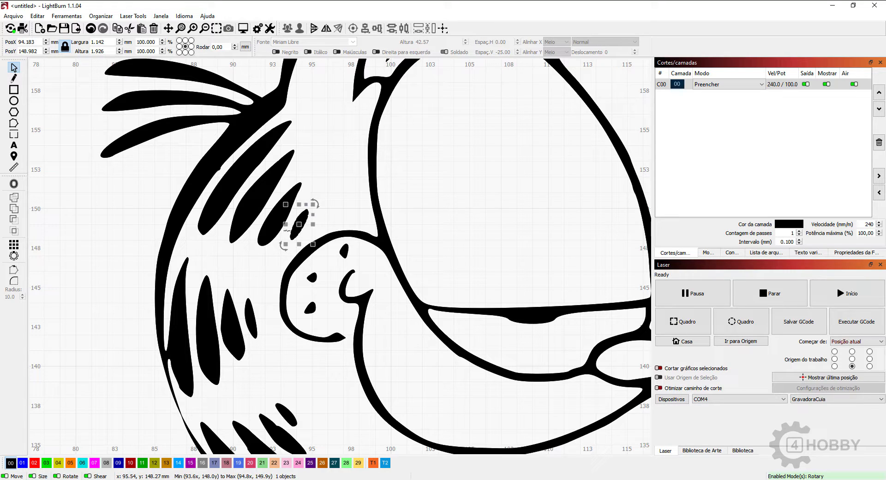
mouse_move(305, 223)
mouse_down()
mouse_move(342, 186)
mouse_move(324, 222)
mouse_move(311, 207)
mouse_move(333, 189)
mouse_up()
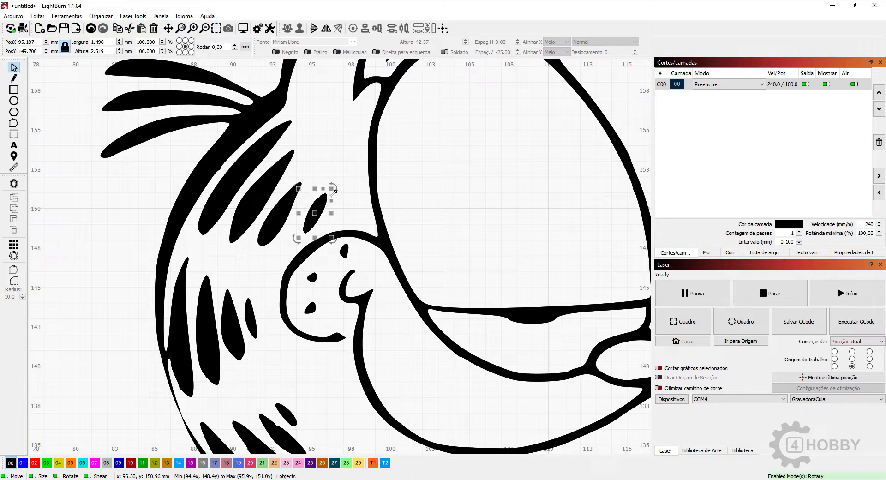
key(Delete)
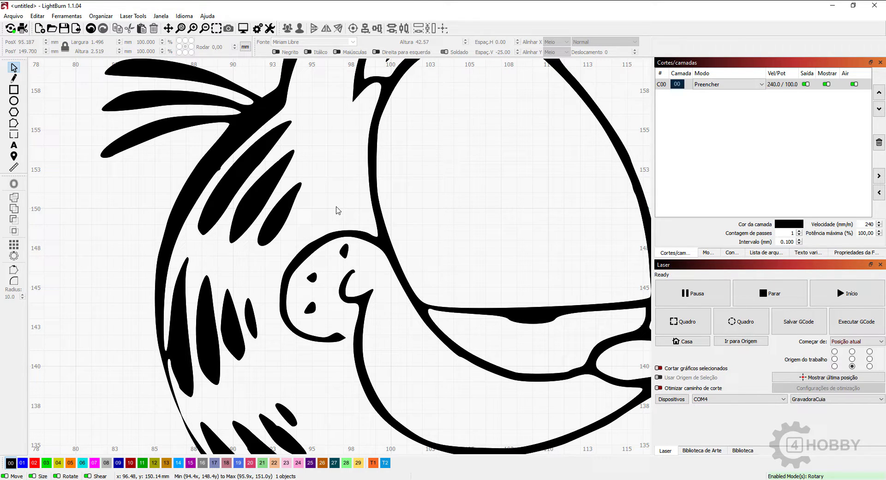
- Select all remaining shapes of the cat drawing and group them into one object
scroll(338, 210, down, 10)
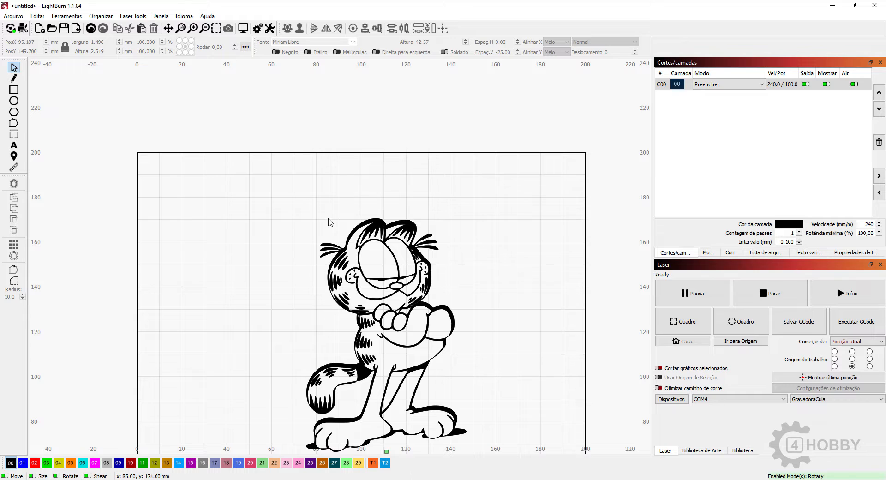
drag(329, 218, 333, 185)
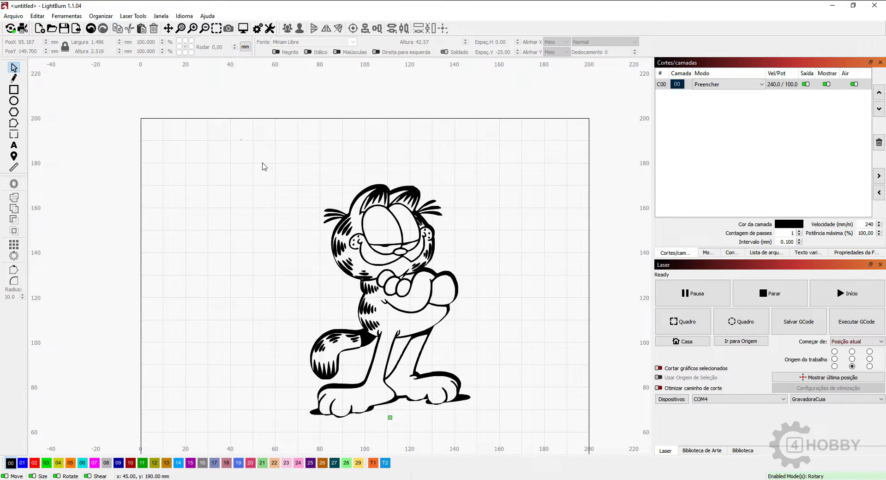
drag(240, 139, 502, 436)
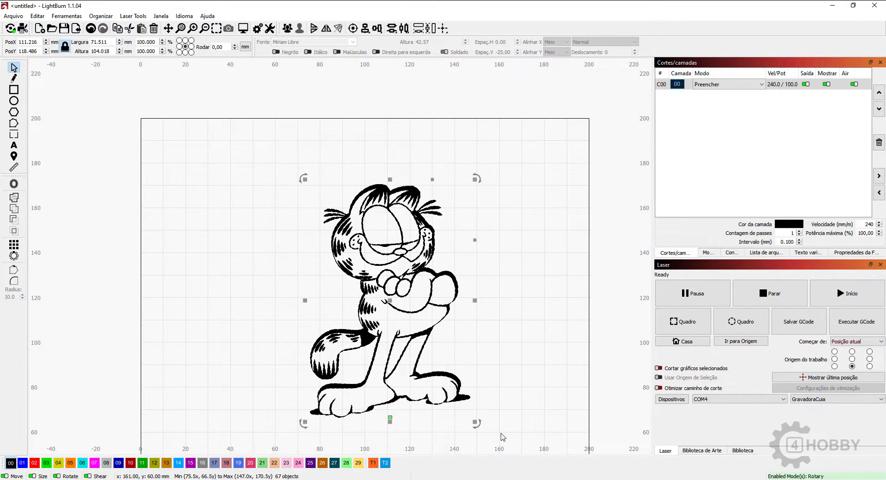
click(287, 28)
click(292, 212)
- Select the grouped cat and ungroup it again so its shapes can be edited individually
scroll(340, 210, up, 2)
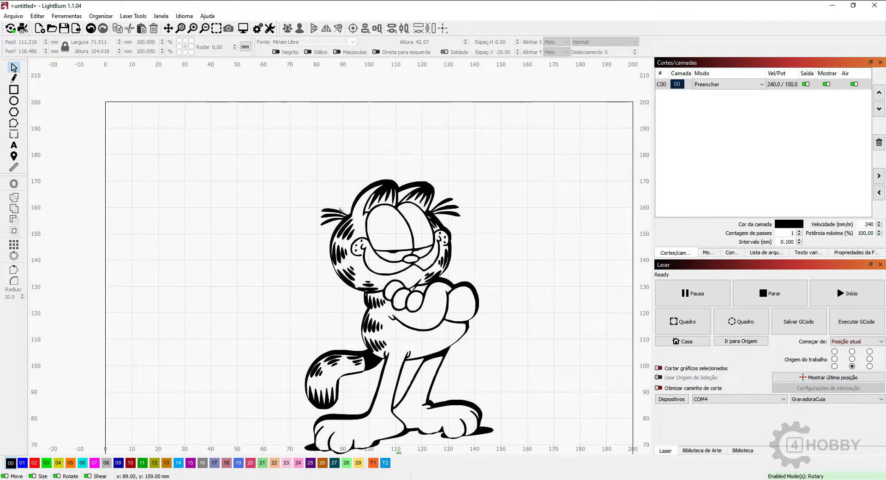
scroll(340, 210, up, 3)
click(343, 215)
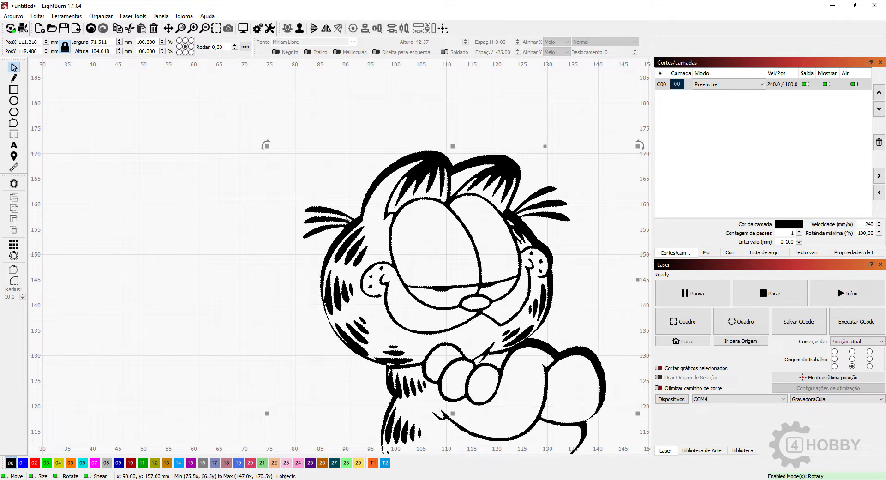
scroll(345, 218, down, 1)
click(355, 172)
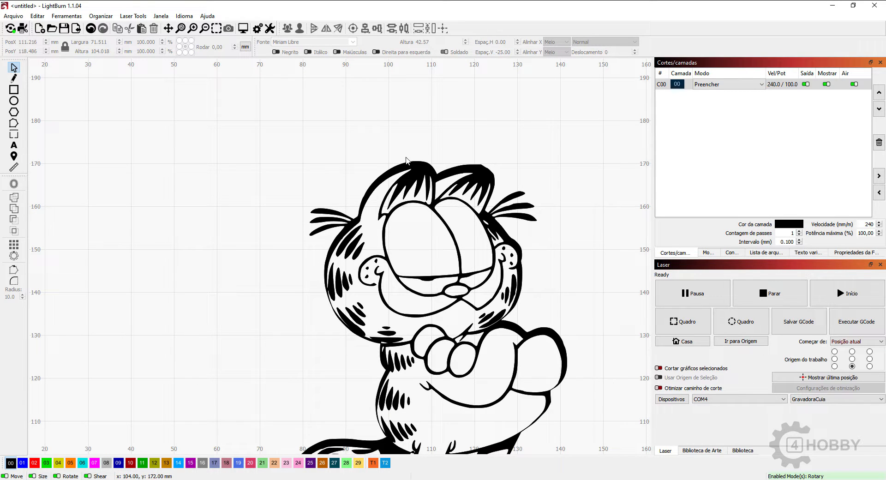
click(423, 162)
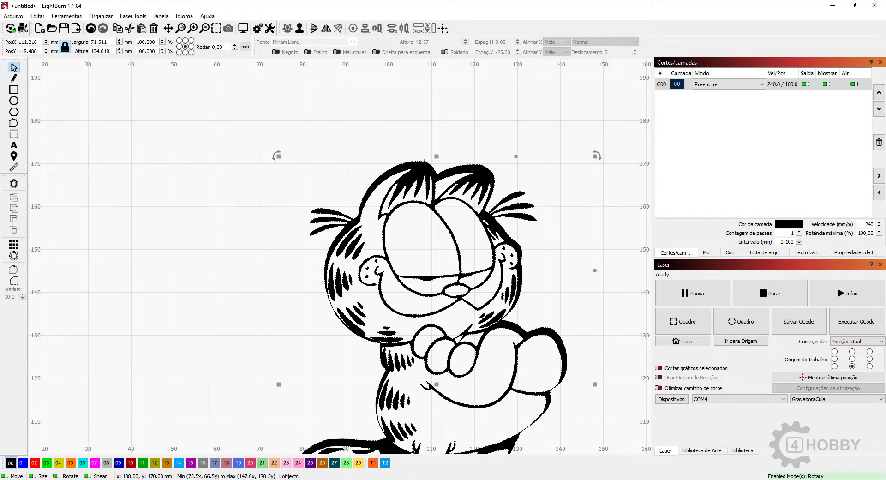
right_click(425, 163)
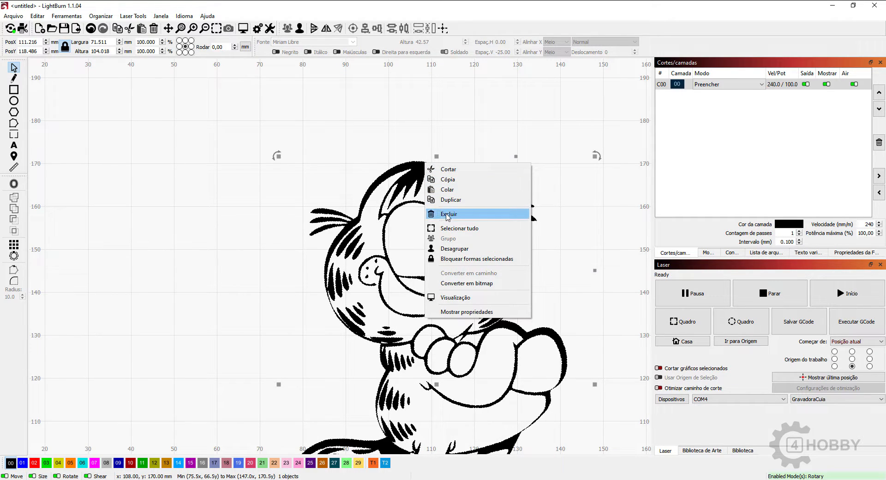
click(462, 248)
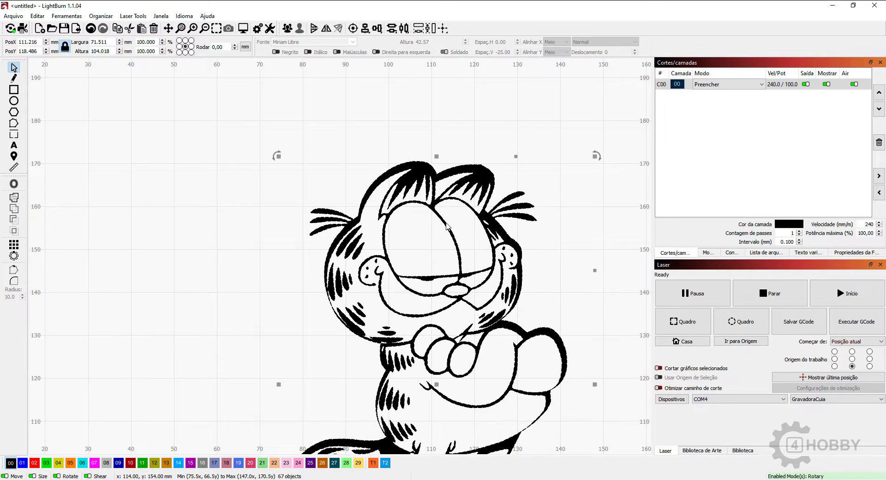
click(387, 136)
- Move the stripe just above the cat's left cheek about 0.7 mm right and 0.2 mm down
scroll(353, 251, up, 3)
click(352, 252)
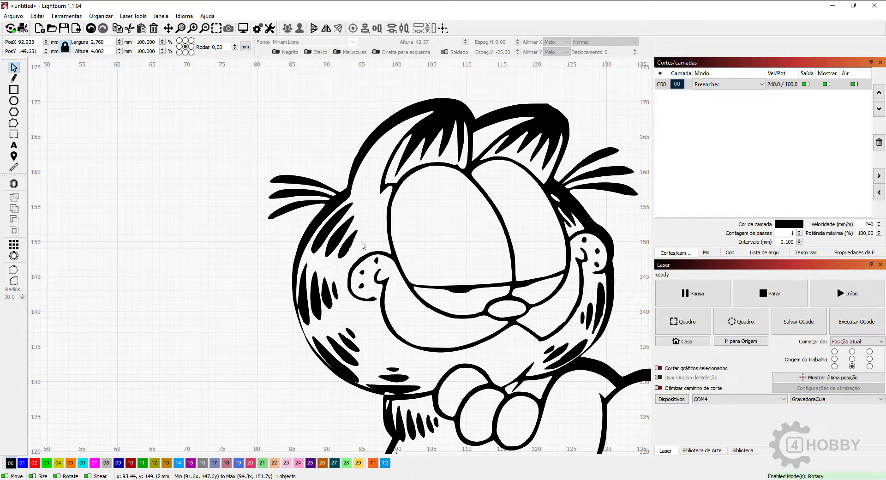
drag(362, 245, 363, 252)
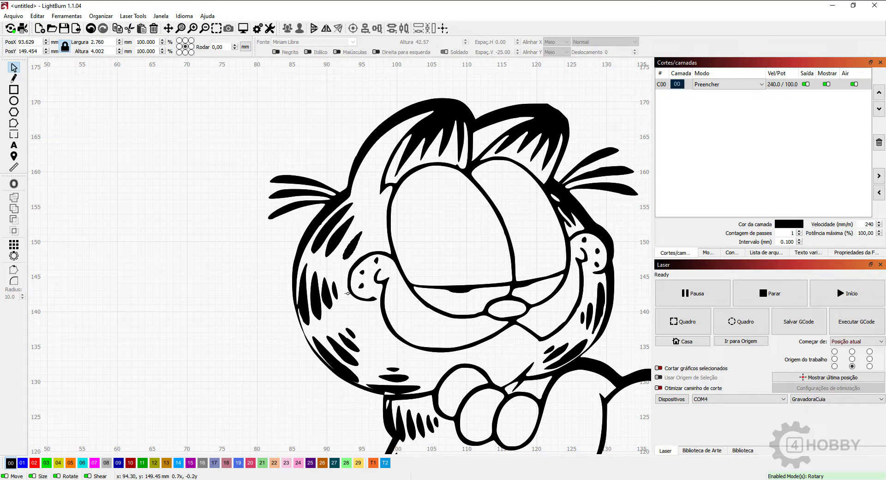
- Select every shape of the cat drawing, regroup them into a single object, and clear the selection
scroll(314, 141, down, 4)
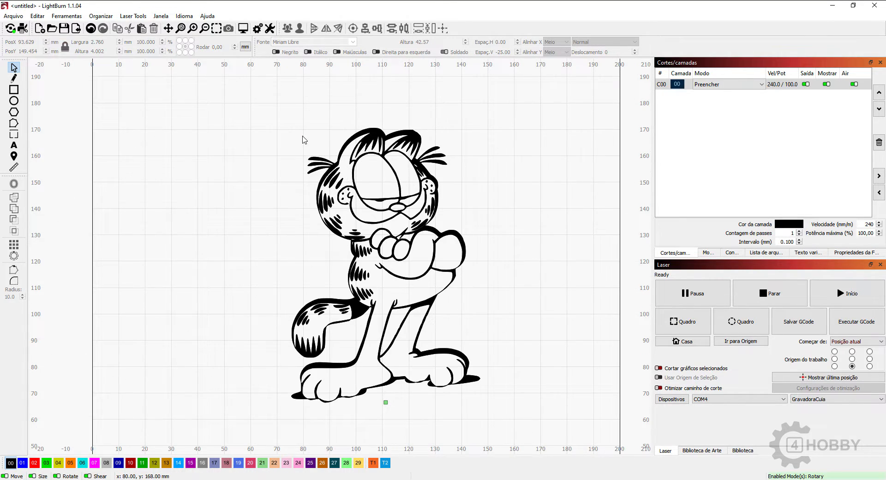
mouse_move(240, 101)
mouse_down()
mouse_move(396, 306)
mouse_move(504, 421)
mouse_up()
scroll(372, 207, up, 3)
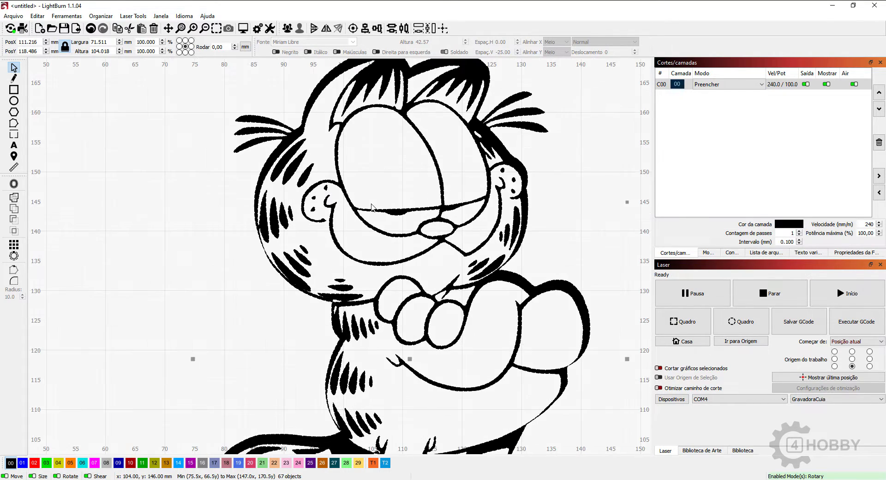
scroll(371, 206, up, 1)
right_click(352, 215)
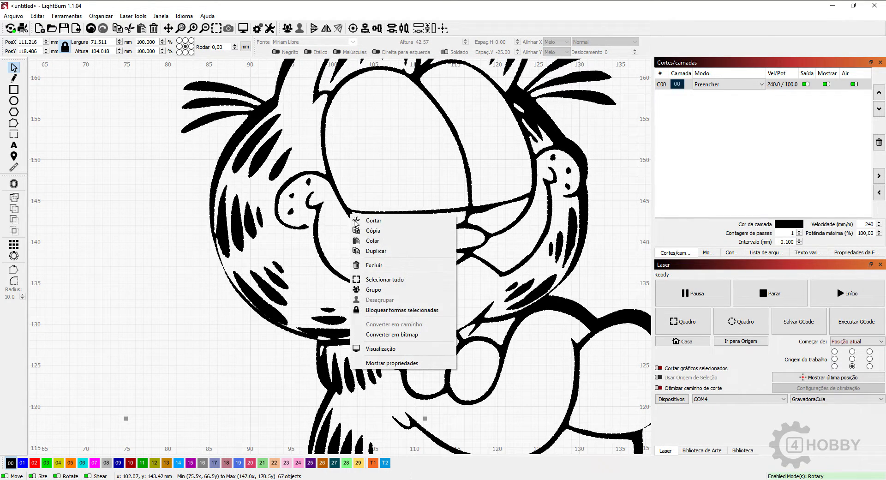
click(380, 289)
scroll(383, 283, down, 3)
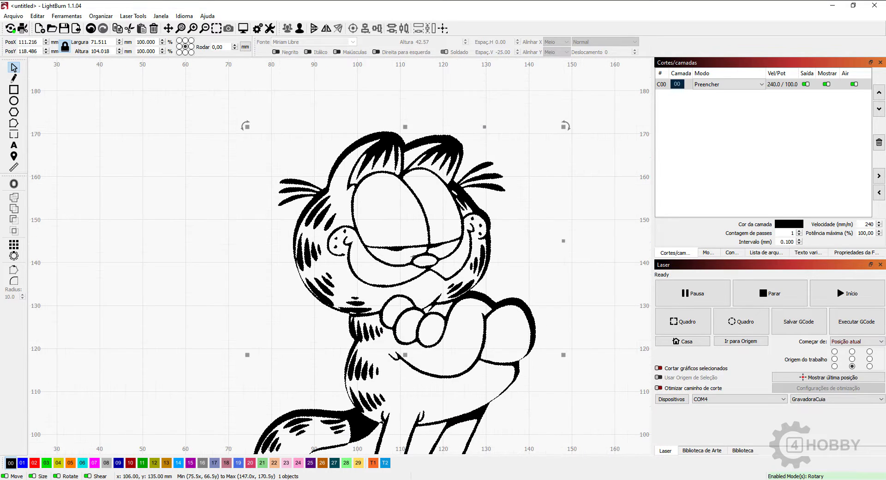
scroll(383, 284, down, 2)
click(518, 239)
scroll(403, 254, up, 2)
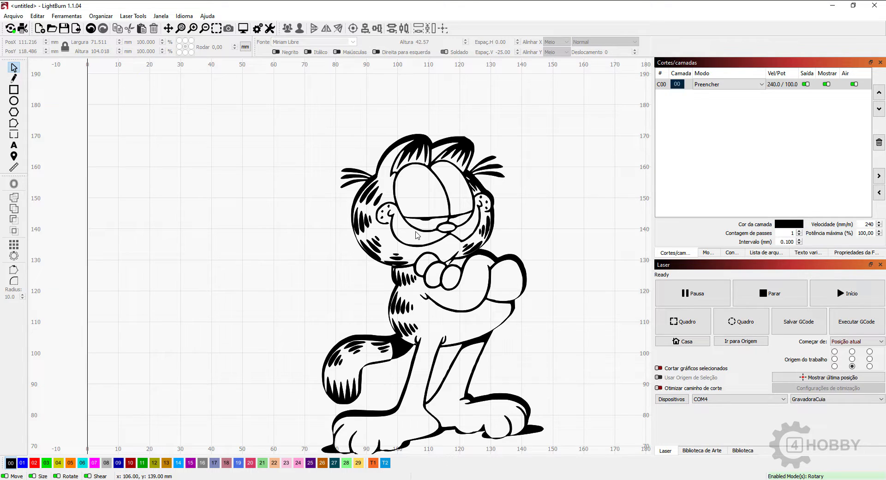
- Scale the grouped cat down to about 50.4 × 73.3 mm and reposition it with its center near X 49.7, Y 149.6
scroll(417, 235, down, 2)
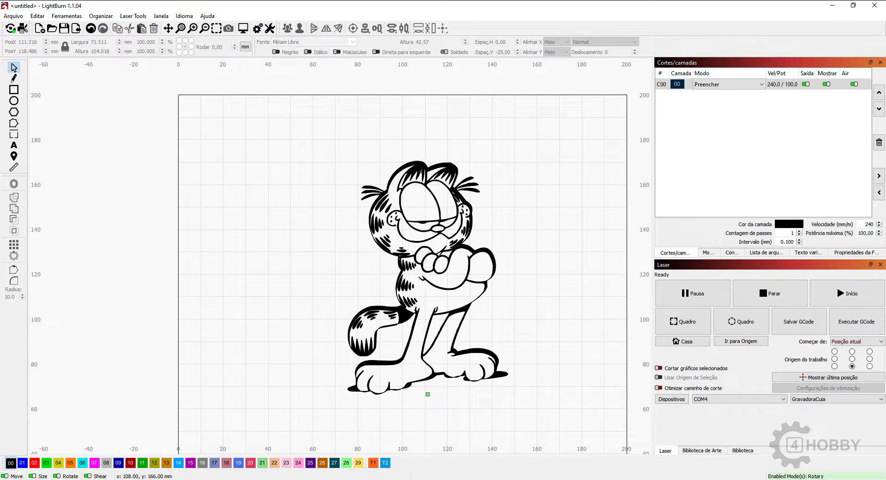
drag(422, 218, 386, 217)
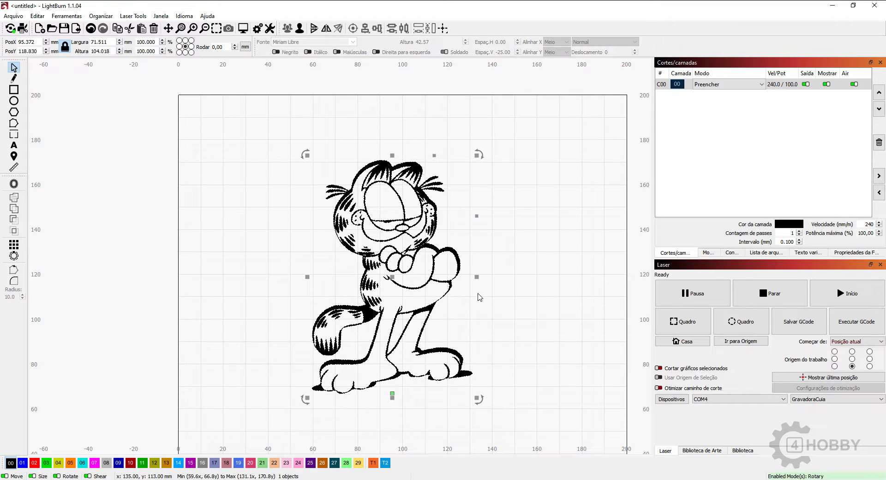
drag(402, 250, 309, 268)
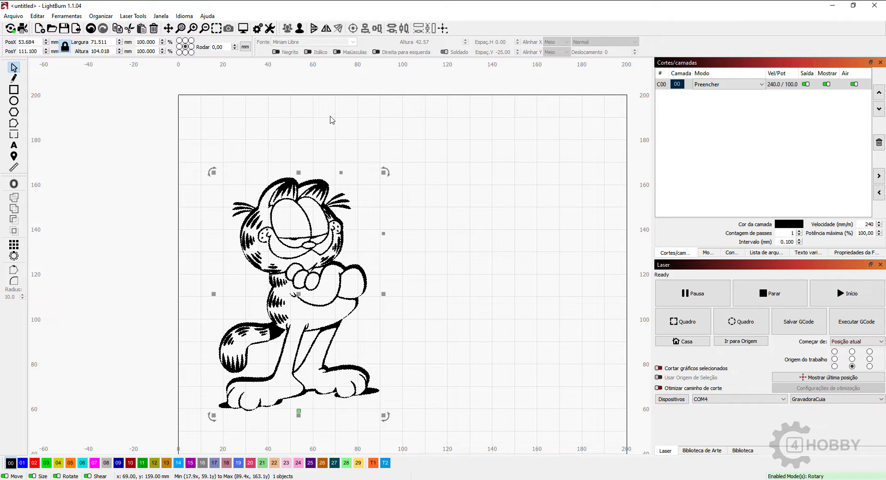
scroll(376, 98, down, 2)
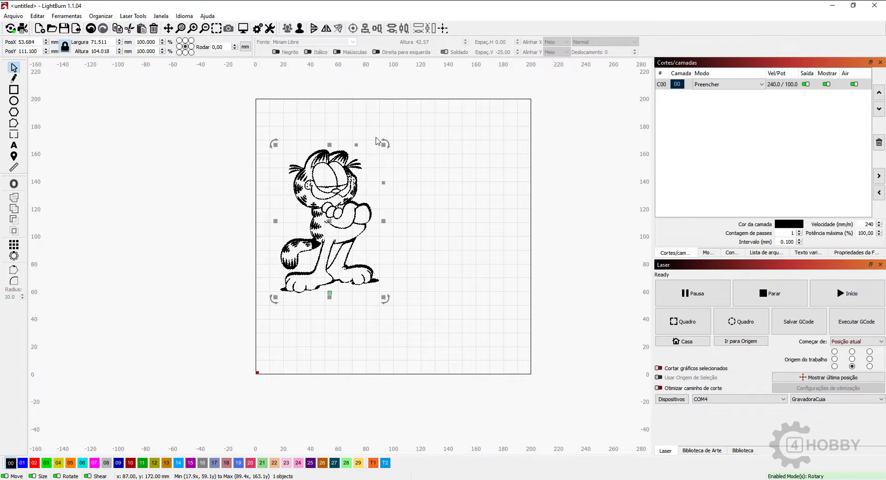
drag(339, 196, 343, 139)
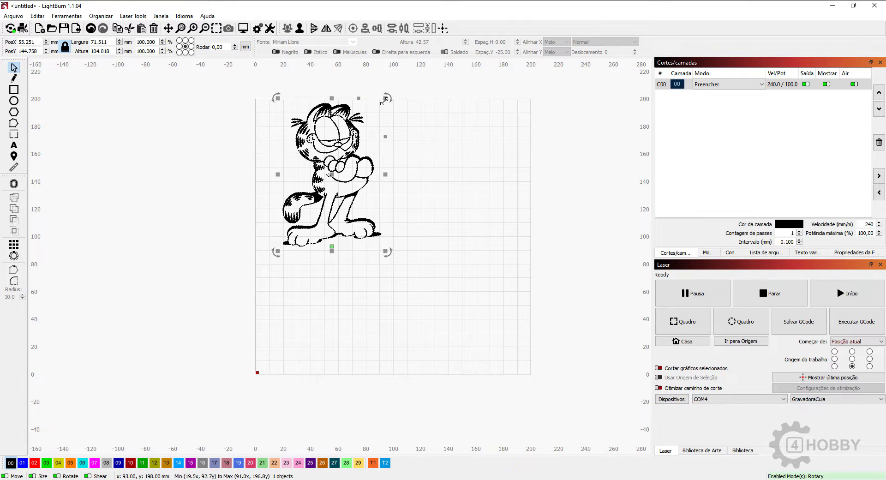
drag(385, 98, 358, 140)
drag(329, 170, 333, 147)
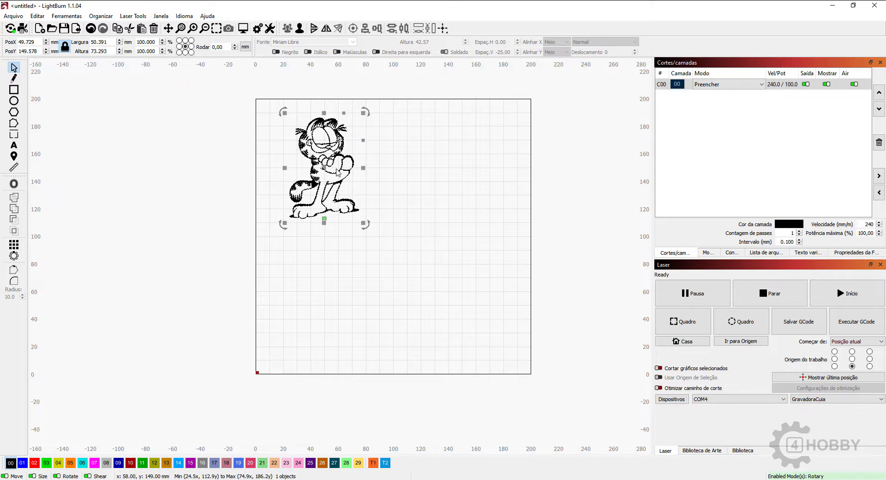
- Flip the cat vertically and back, and mirror it horizontally and back to its original orientation
click(313, 30)
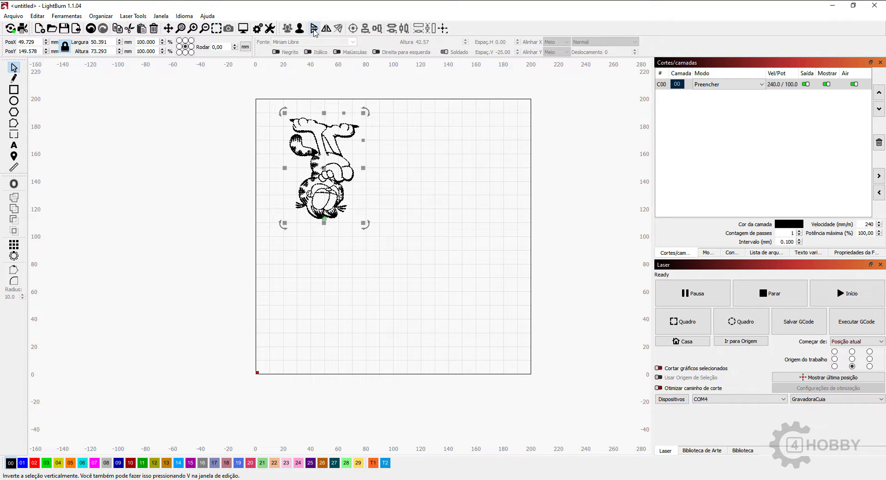
click(314, 29)
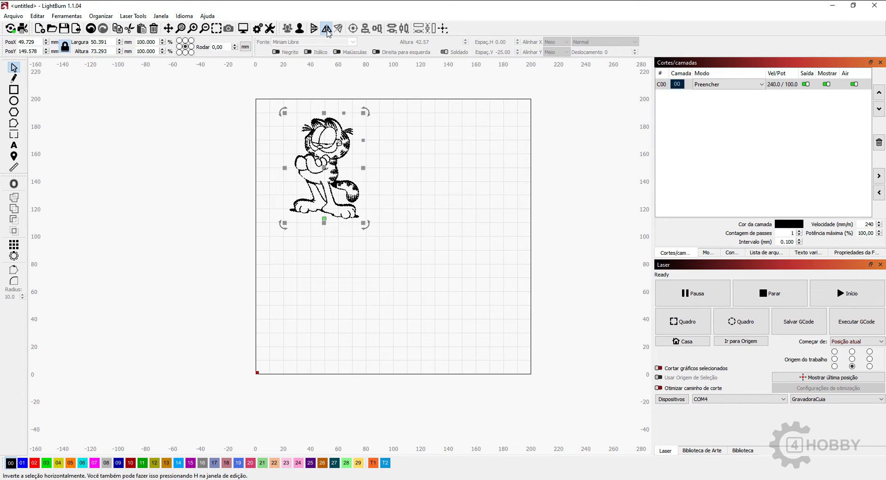
click(327, 30)
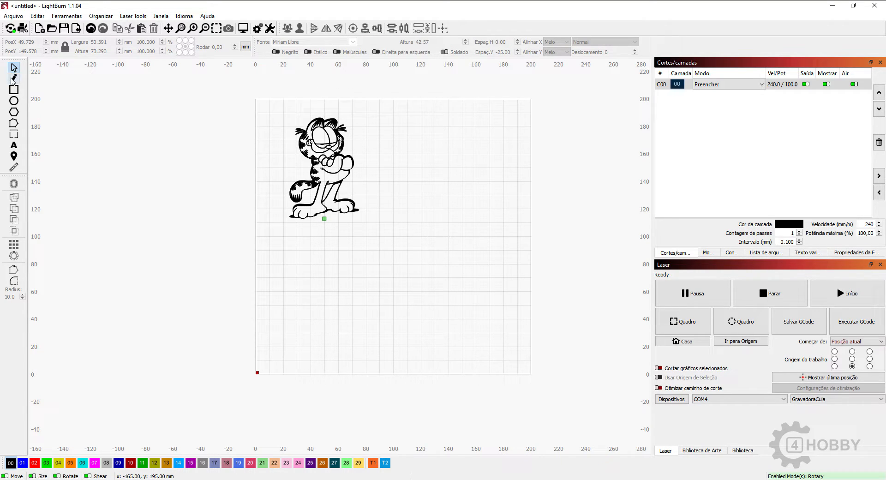
- Draw a single slanted line below the cat, spanning about 81 mm horizontally and rising from near X 24, Y 90
click(14, 78)
click(289, 250)
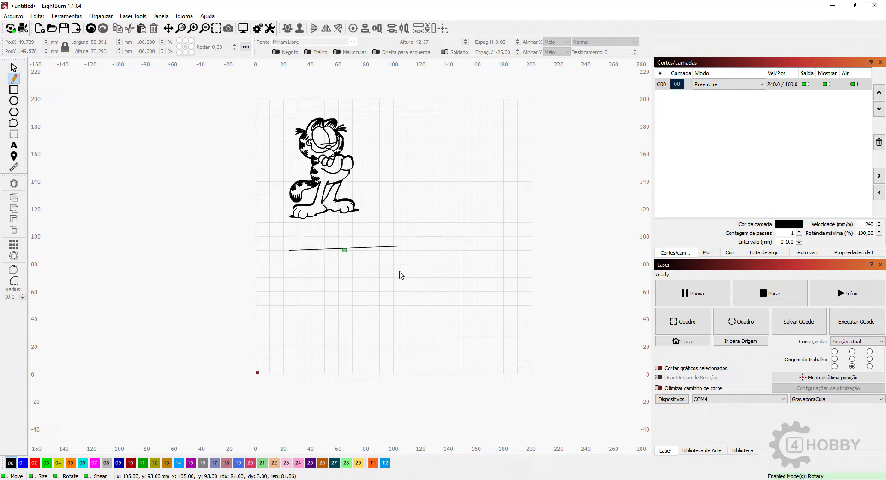
click(401, 199)
key(Escape)
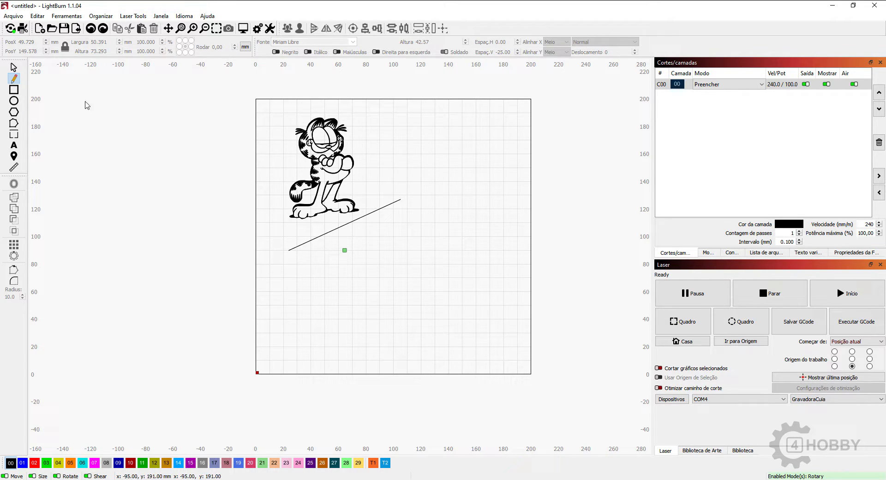
click(14, 67)
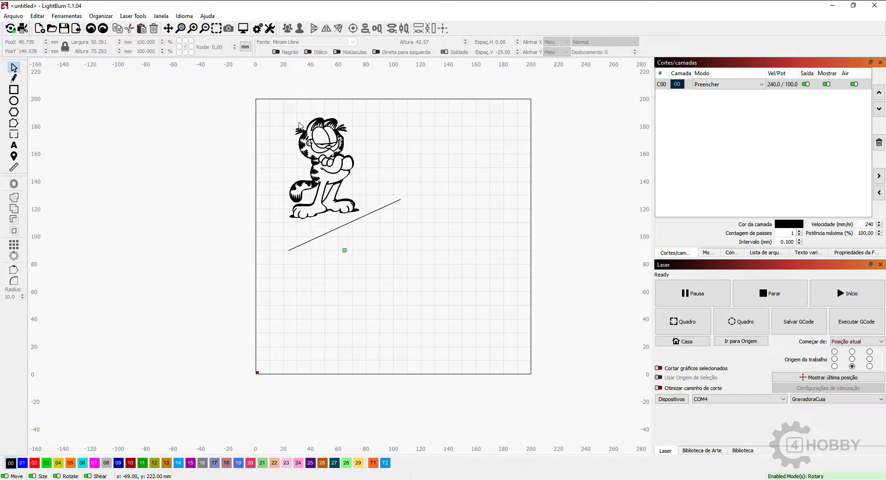
- Select the cat and then the slanted line, and mirror the cat across that line
click(341, 146)
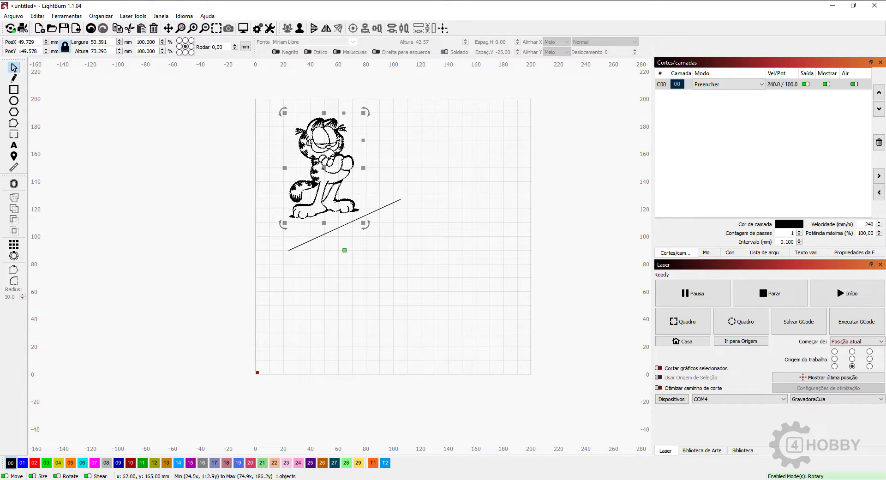
shift+click(384, 207)
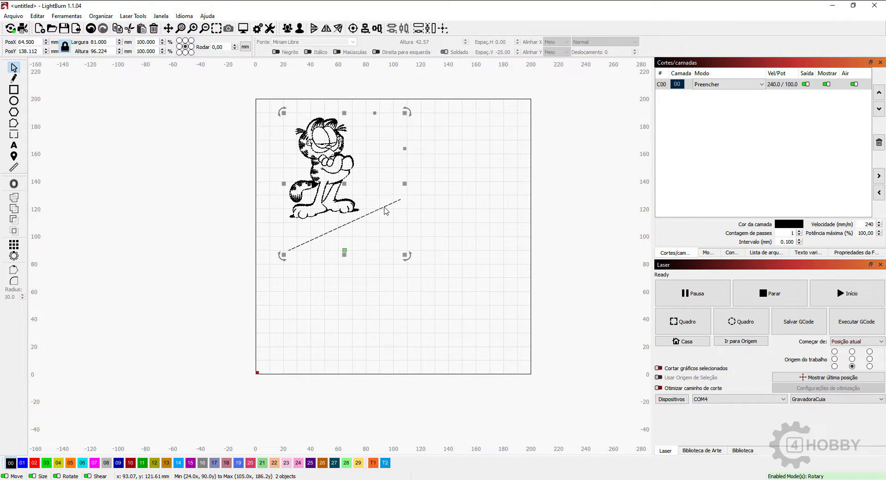
click(342, 31)
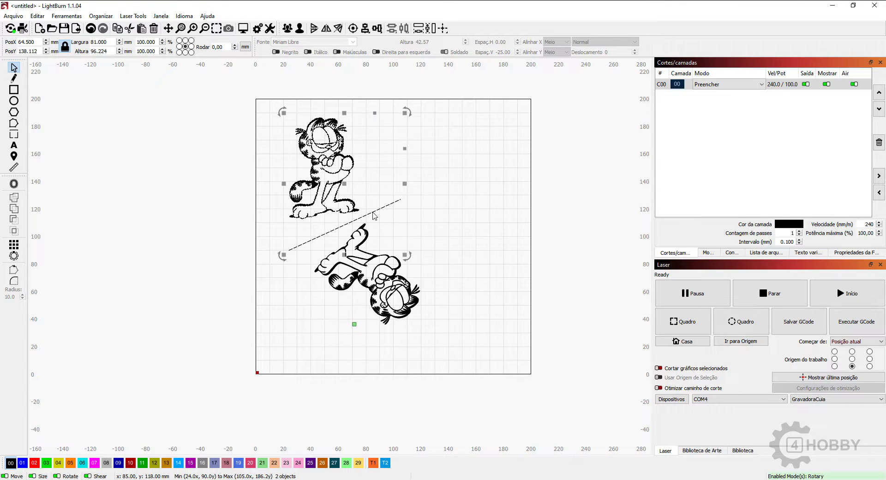
- Undo the mirrored cat and the slanted line so only the original cat is left
click(91, 29)
click(91, 28)
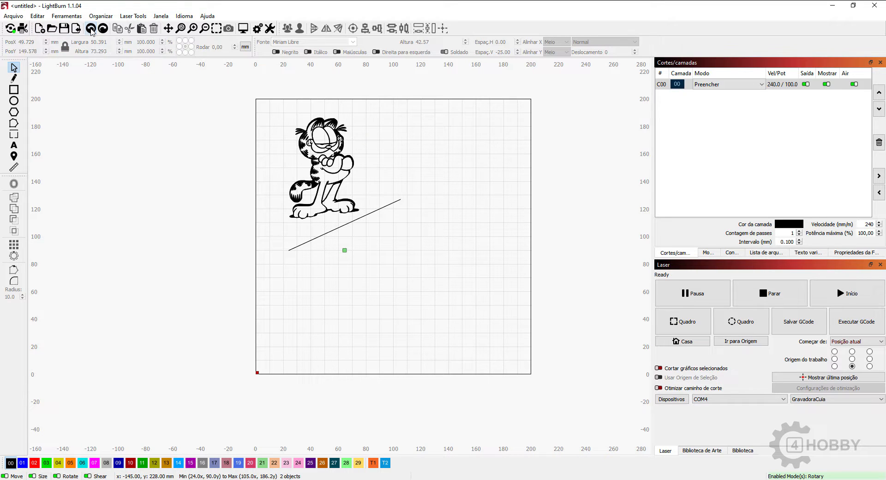
click(91, 29)
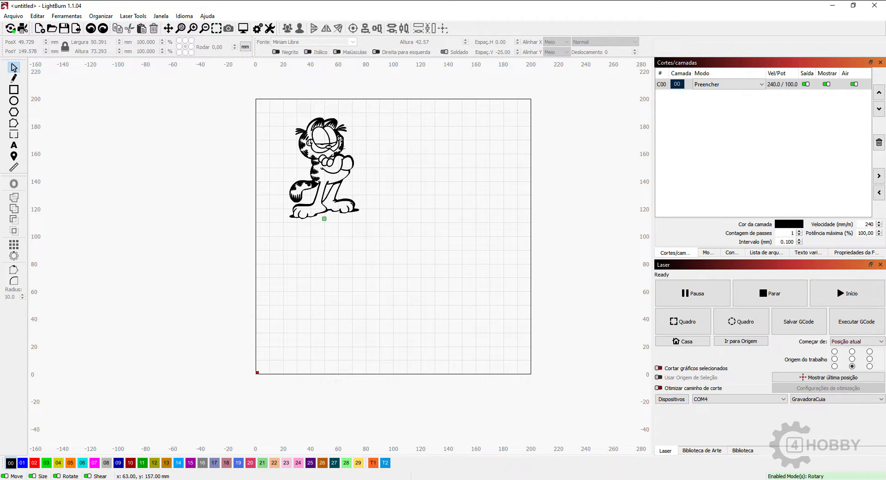
- Duplicate the cat, place the copy beside the original near X 107.5, Y 150.9, and mirror the copy horizontally
click(339, 142)
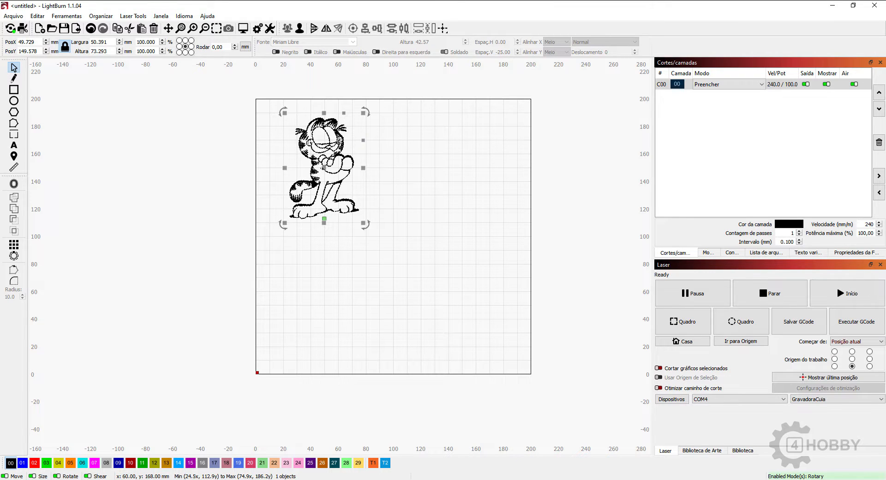
key(ctrl+v)
drag(361, 135, 417, 156)
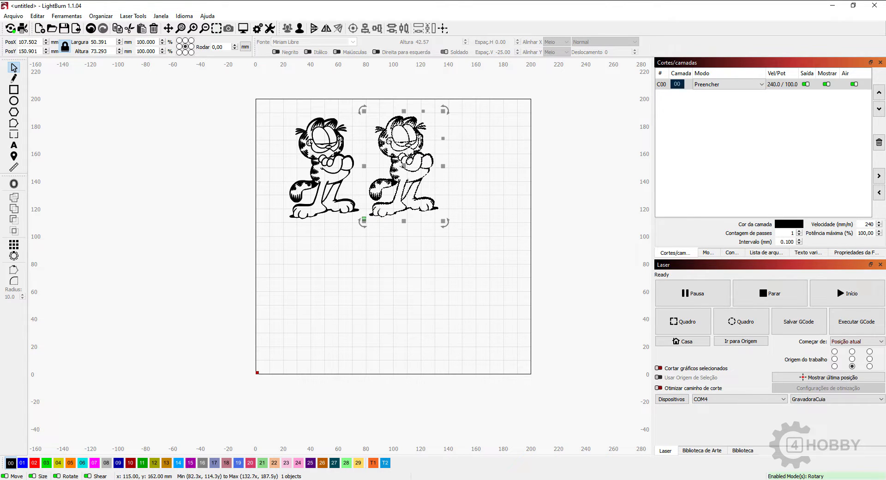
click(326, 30)
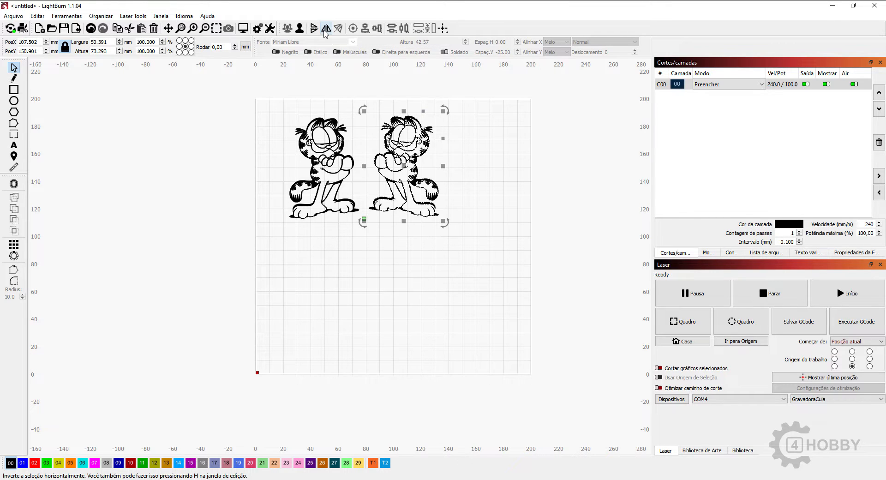
click(498, 196)
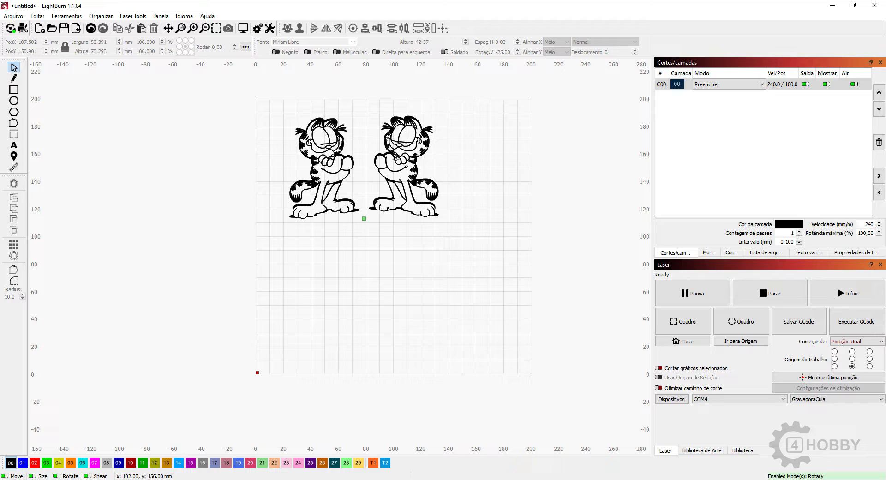
- Delete the mirrored copy and move the remaining cat to about X 66.3, Y 138.0
click(396, 159)
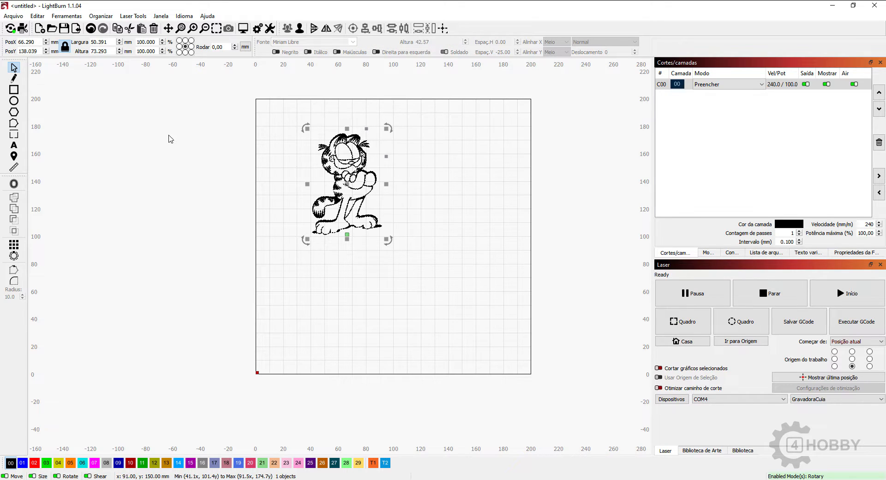
- Draw an ellipse about 121 mm wide and 113 mm high around the cat and set layer 00's mode to Linha
click(15, 101)
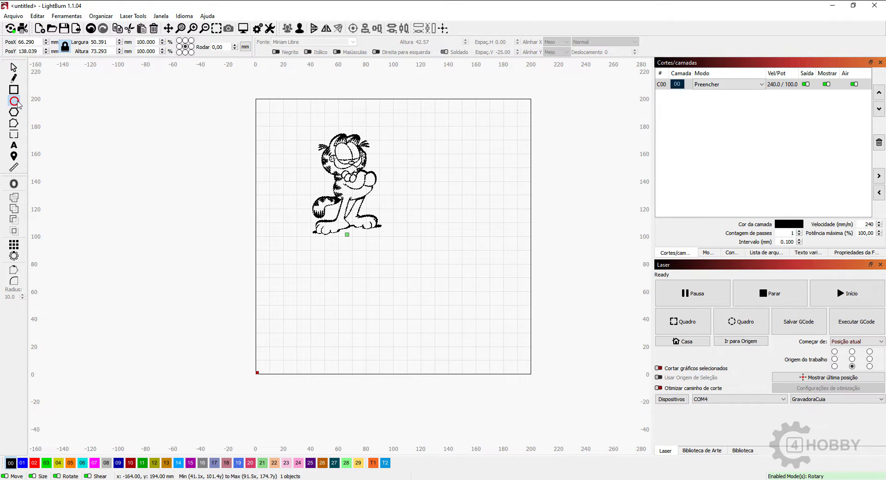
drag(269, 113, 436, 269)
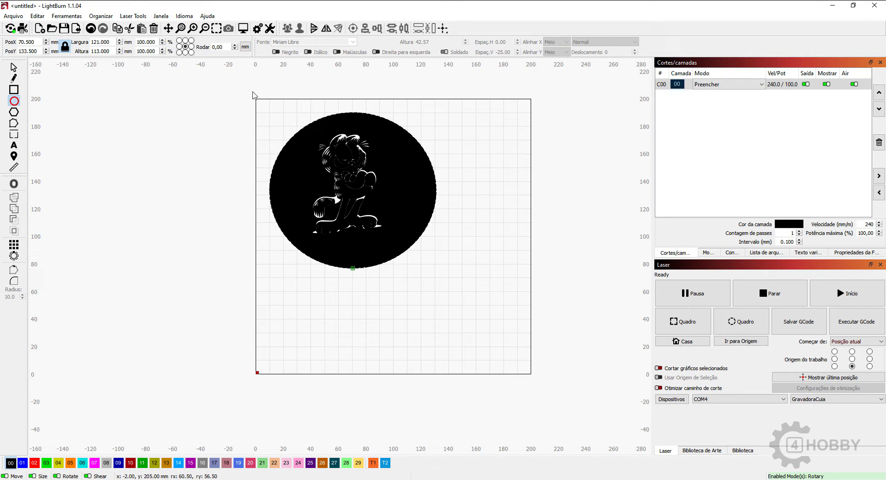
click(727, 84)
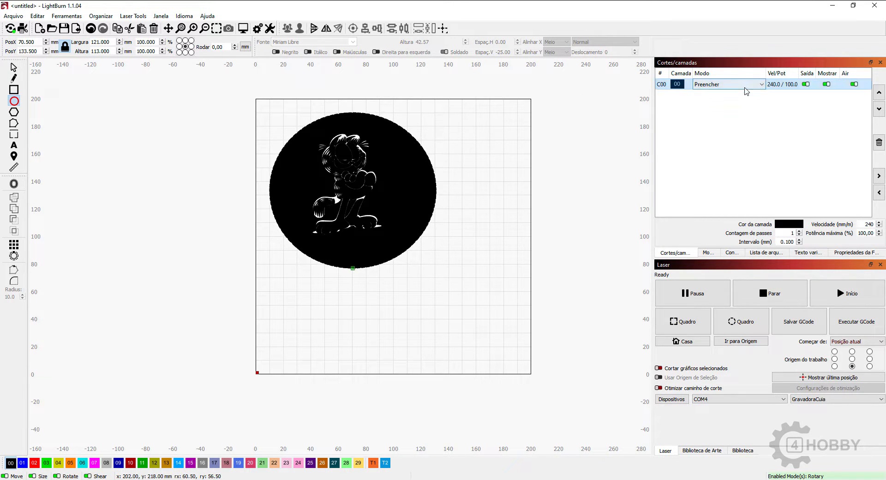
click(718, 96)
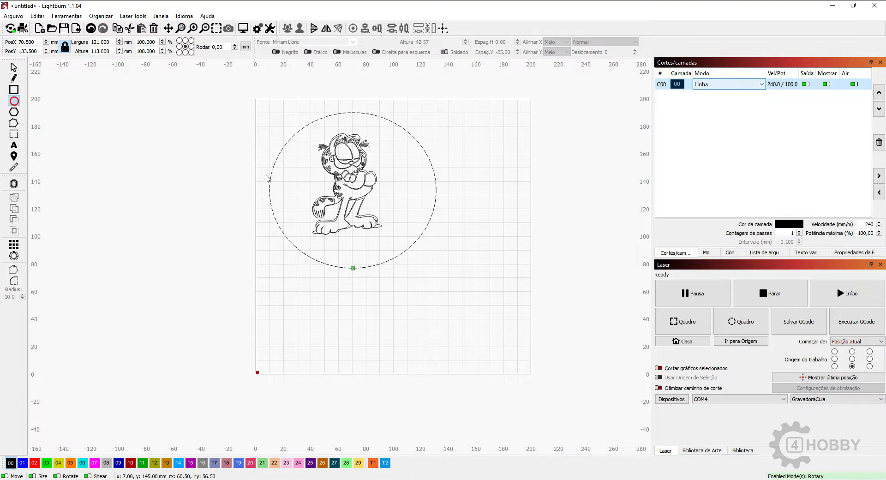
- Unlock the proportions, resize the ellipse to a 120 × 120 mm circle, and lock the proportions again
click(65, 47)
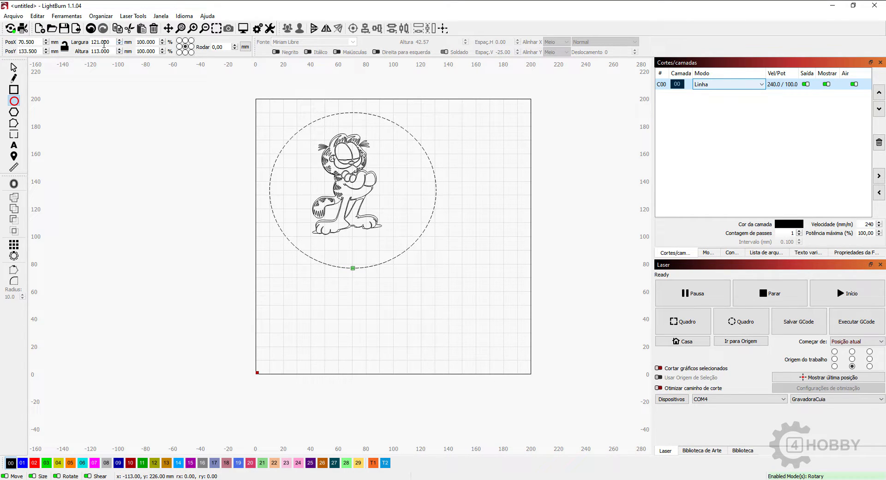
drag(110, 43, 85, 42)
text(120)
key(Tab)
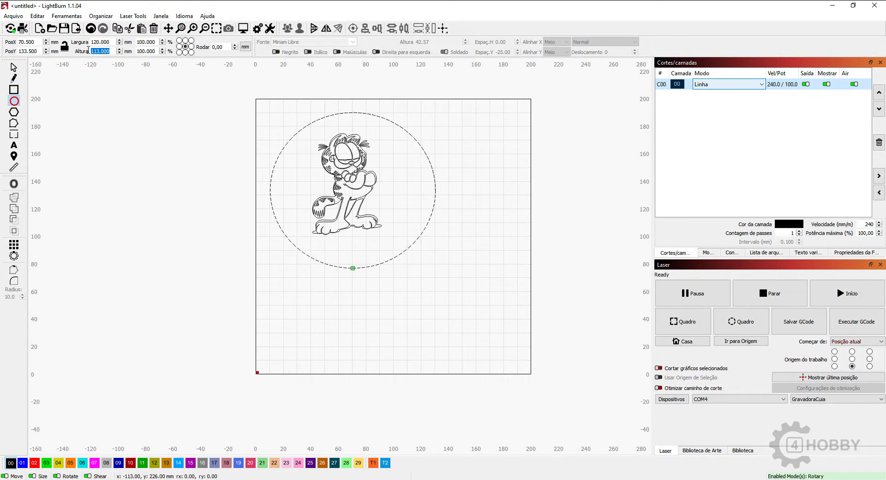
text(120)
key(Return)
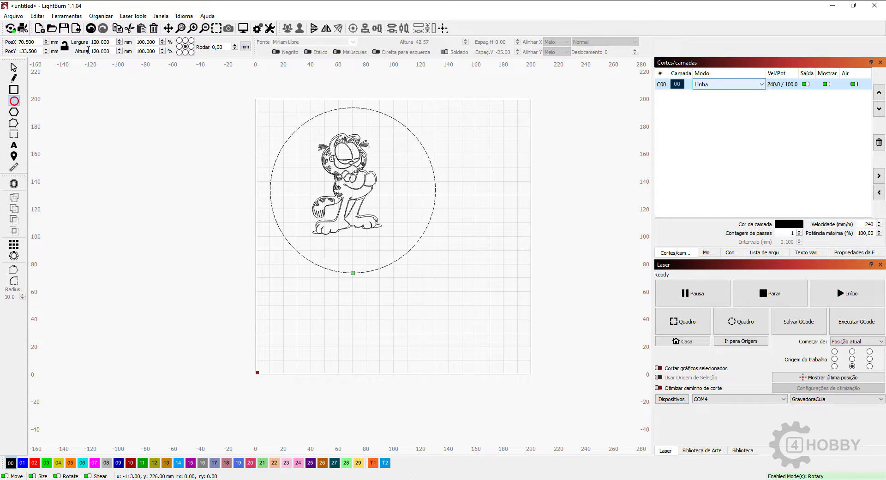
click(65, 48)
click(13, 68)
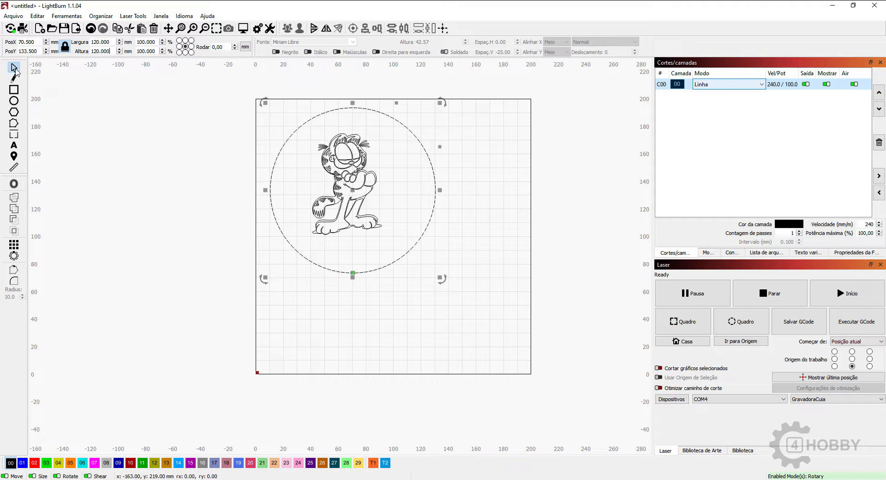
- Move the cat off-center inside the circle, to about X 51.3, Y 141.3, and clear the selection
scroll(459, 177, up, 1)
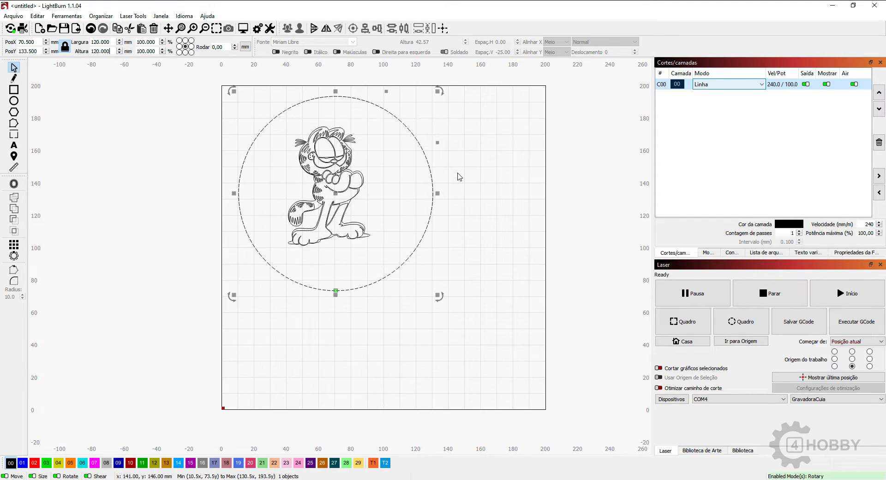
click(459, 176)
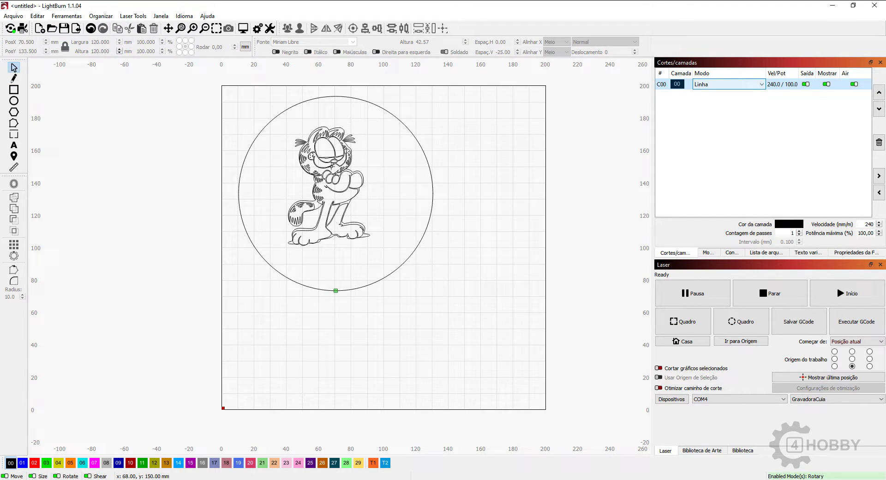
mouse_move(326, 165)
mouse_down()
mouse_move(337, 162)
mouse_move(296, 162)
mouse_up()
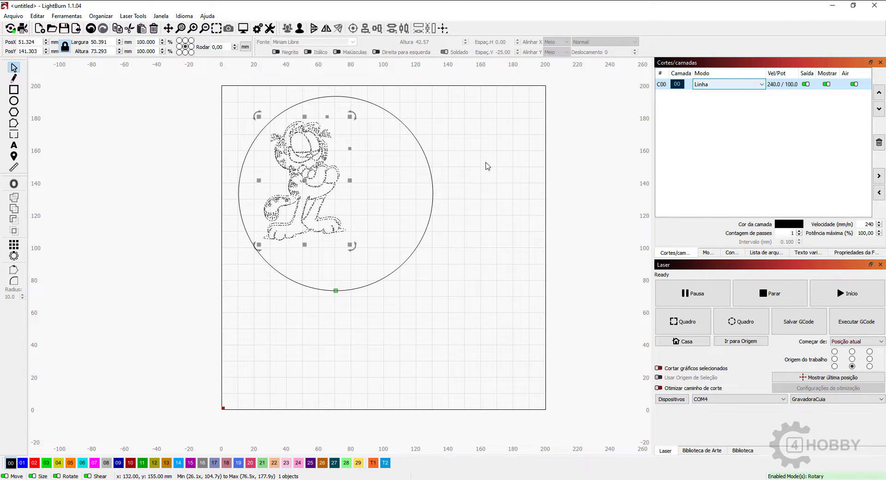
click(481, 167)
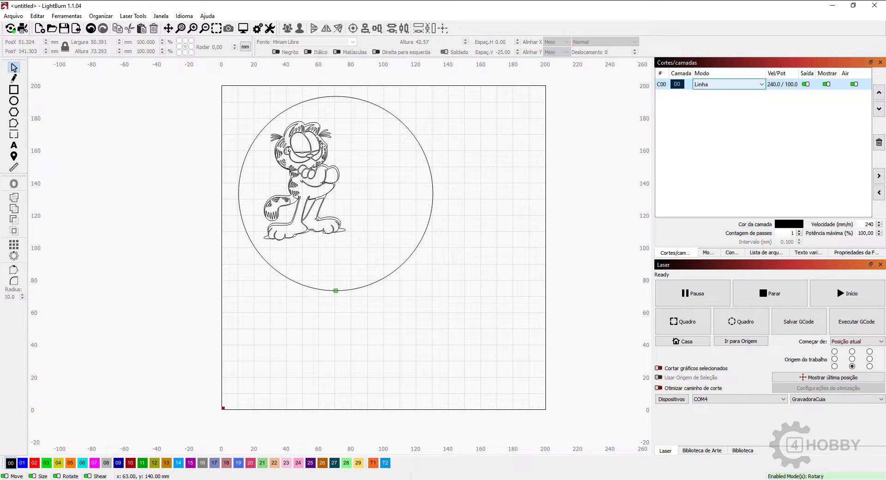
- Select the cat together with the circle, align their centers, and clear the selection
click(323, 183)
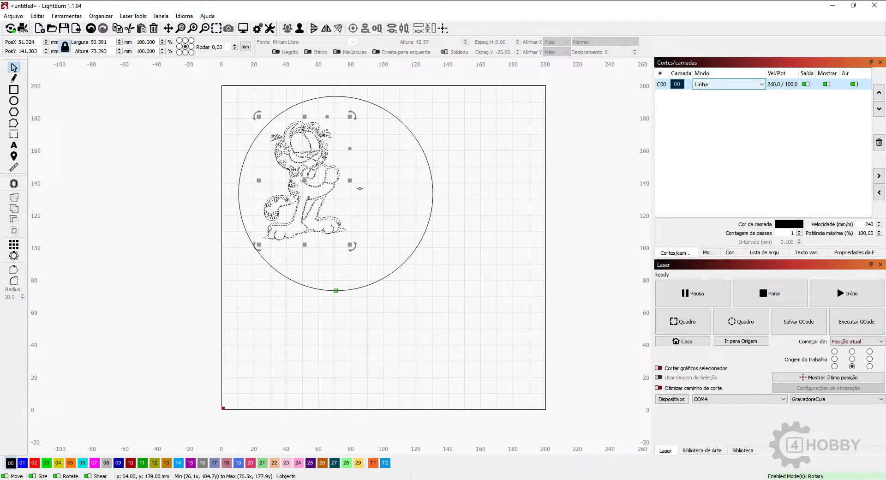
shift+click(416, 141)
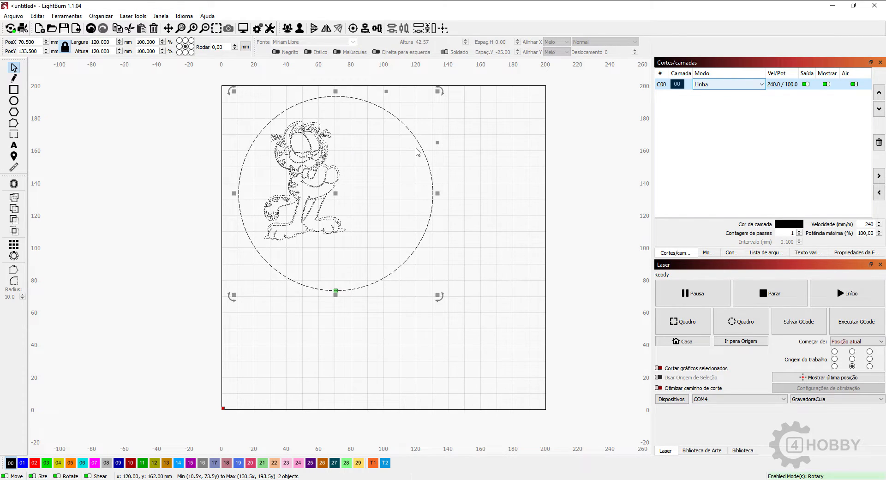
click(353, 29)
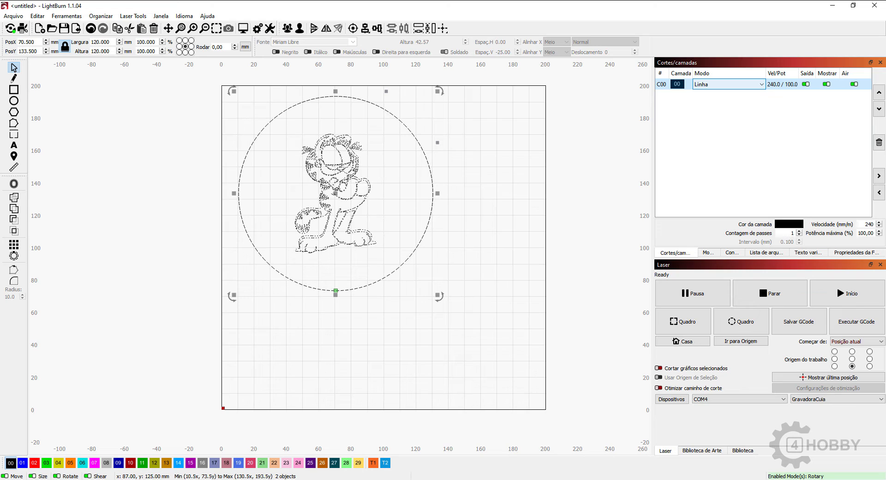
click(483, 210)
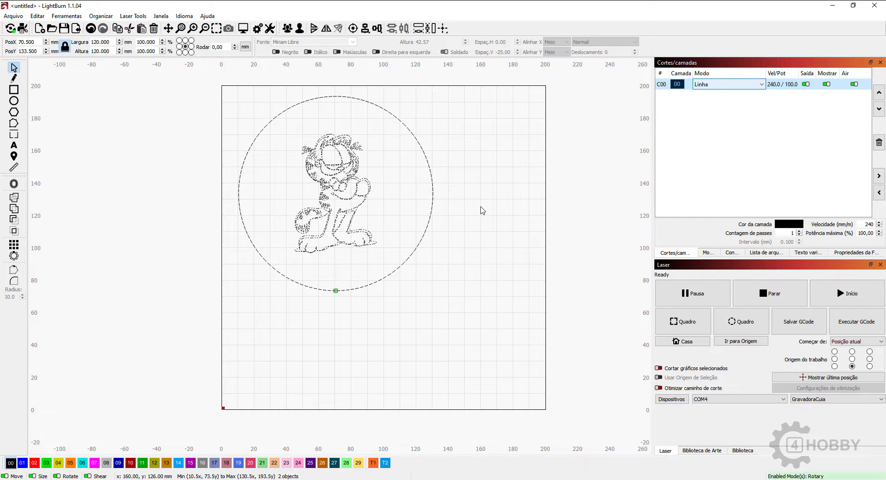
- Nudge the cat off-center, reselect it with the circle, align their centers again, and clear the selection
scroll(441, 237, down, 3)
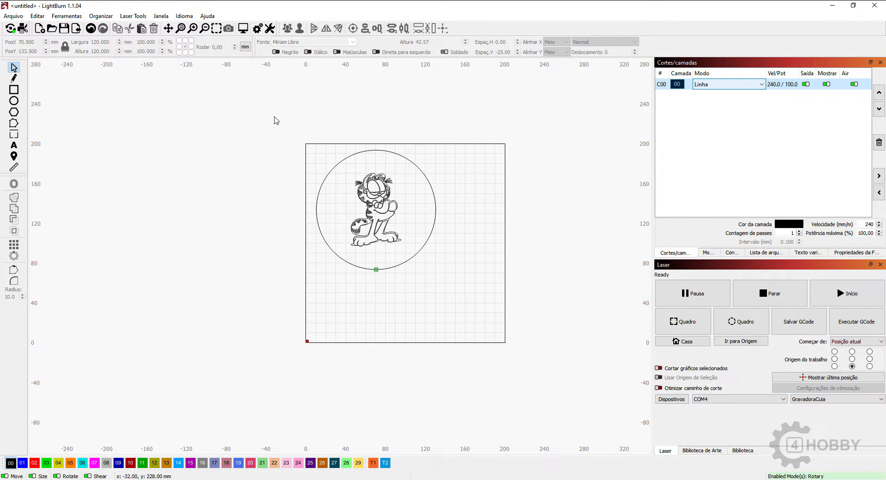
drag(332, 193, 457, 307)
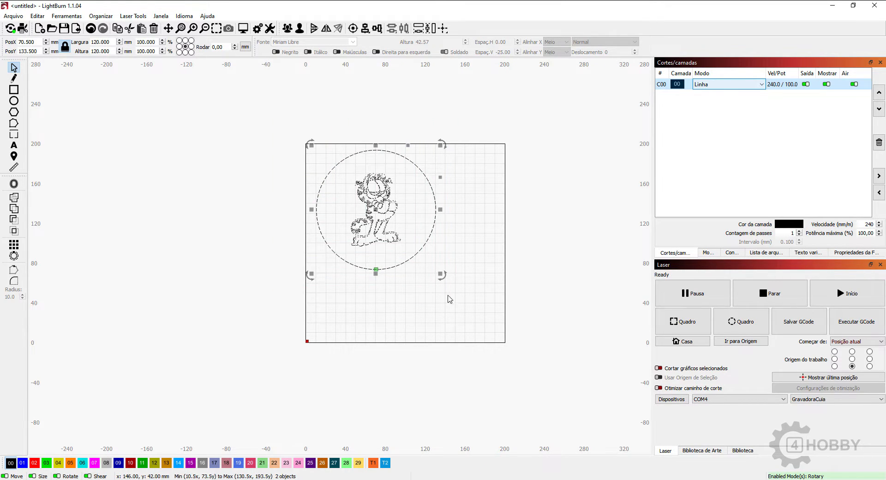
click(465, 243)
drag(379, 203, 359, 196)
drag(265, 119, 455, 306)
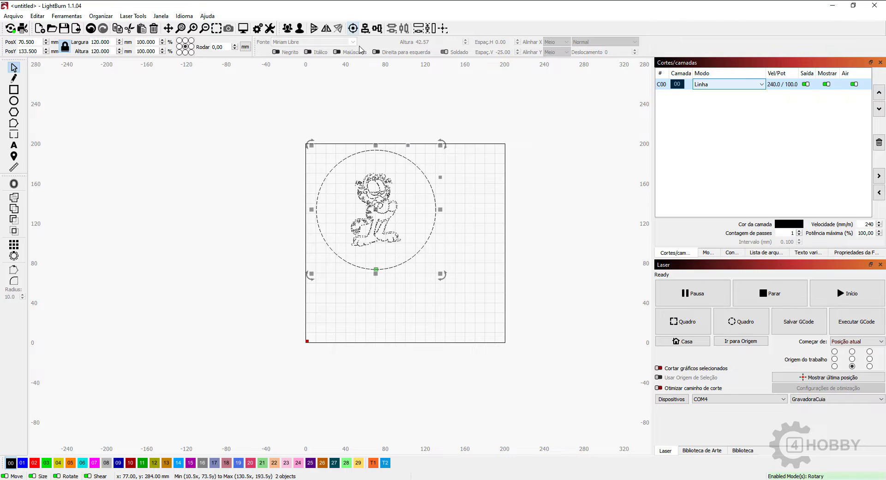
scroll(451, 192, up, 2)
scroll(453, 193, up, 1)
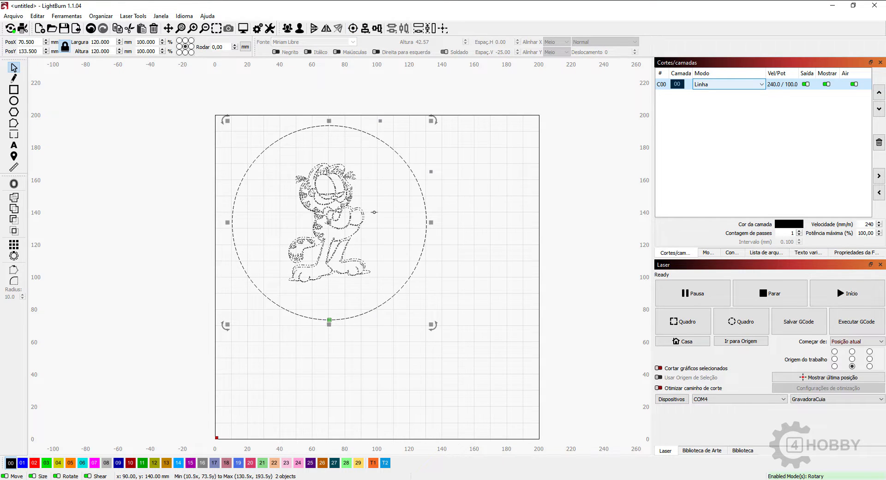
click(458, 203)
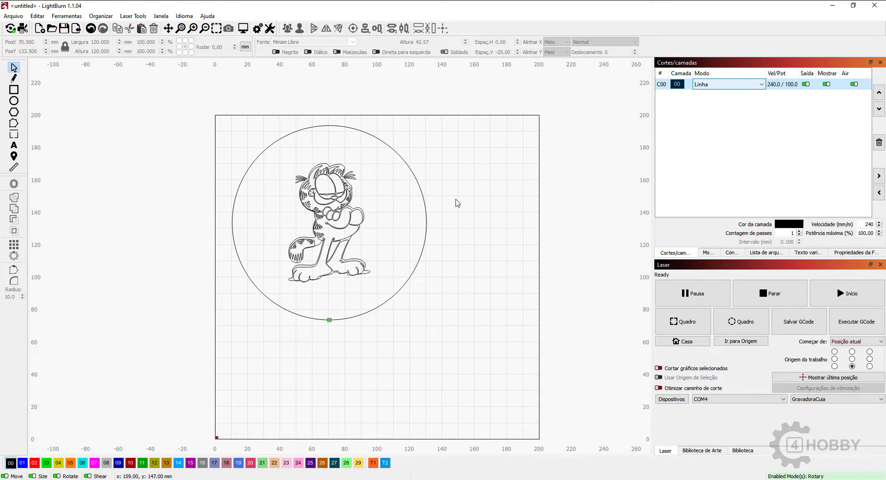
- Delete the circle and add the text "Garfield" below the cat
click(402, 162)
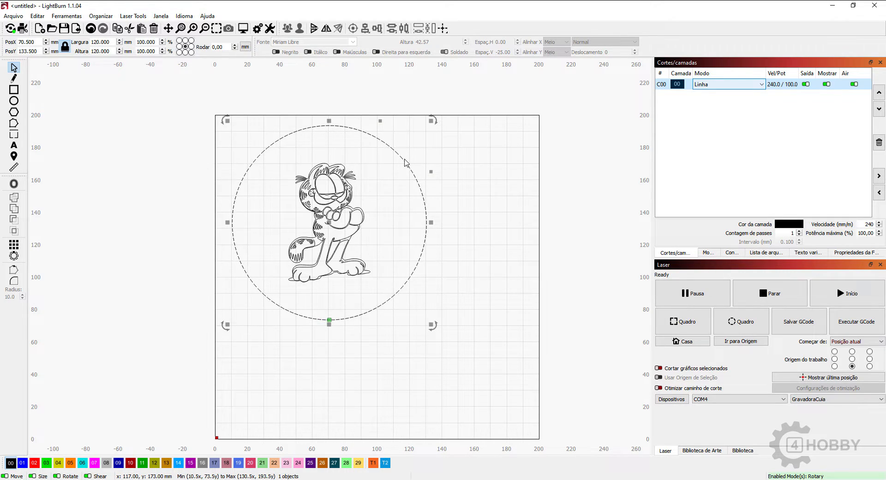
key(Delete)
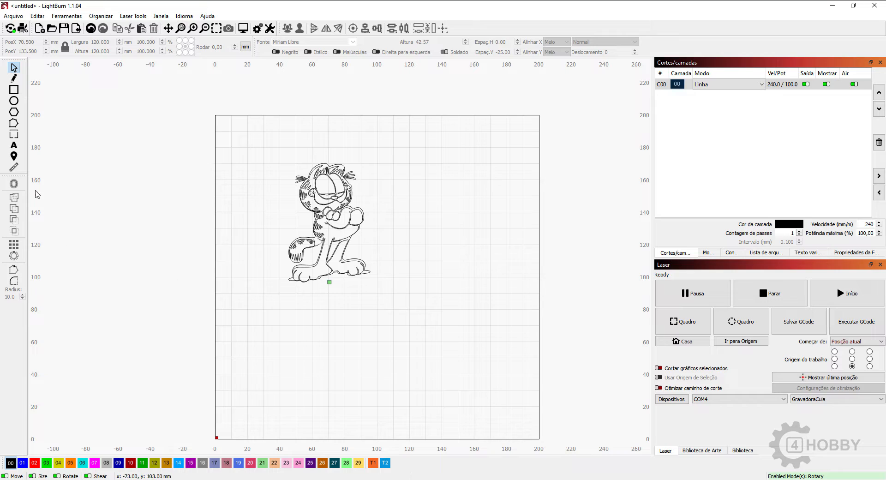
click(13, 146)
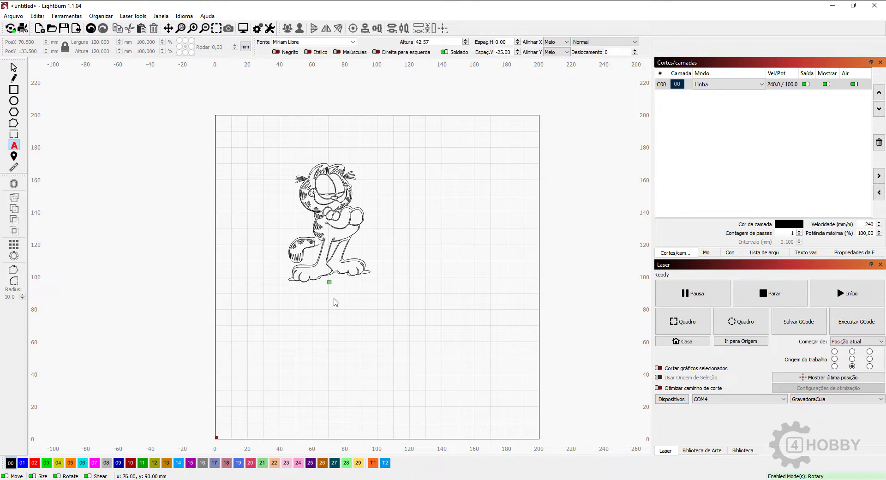
click(312, 300)
text(Ga)
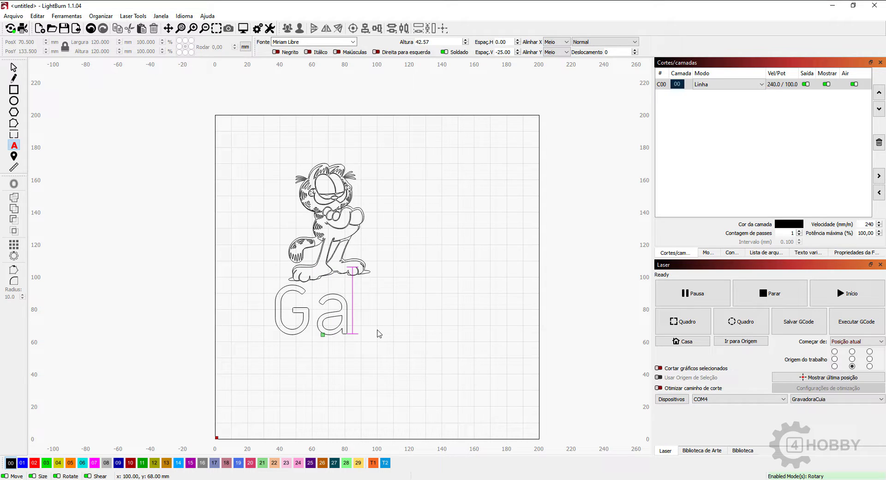
text(rfield)
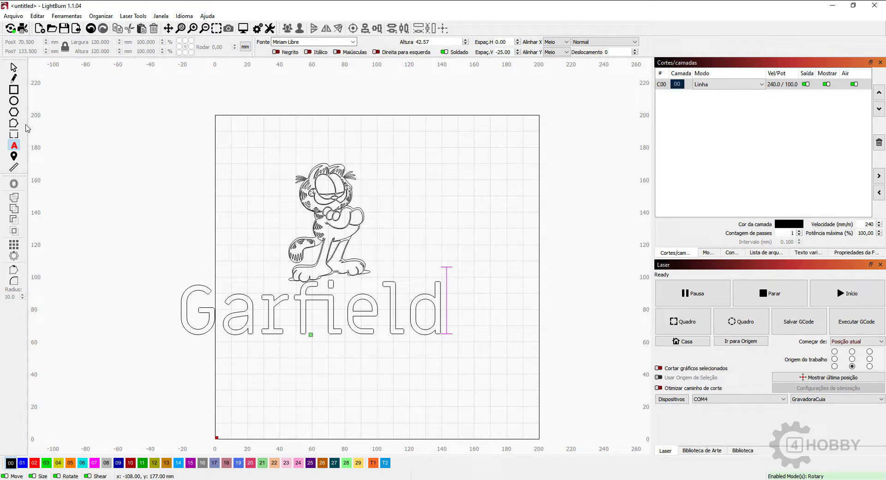
click(13, 68)
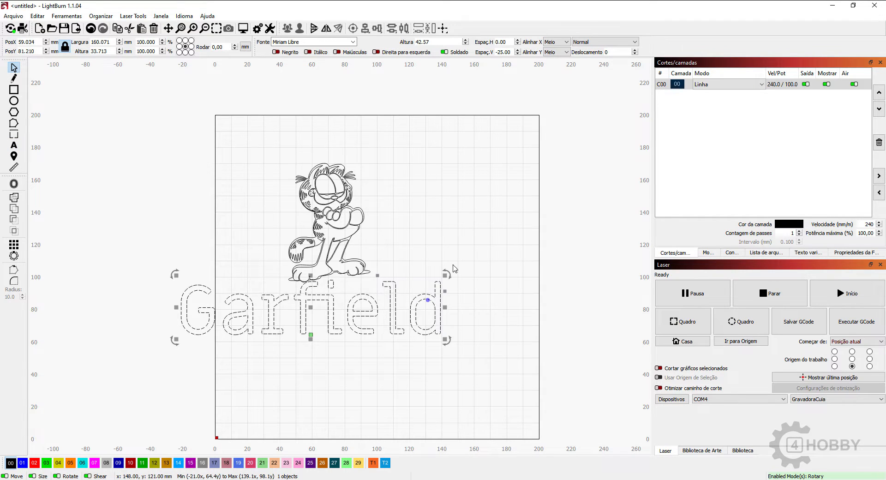
- Scale the text down to about 66 × 14 mm and move it off-center under the cat, to about X 97.2, Y 85.4
drag(446, 275, 357, 306)
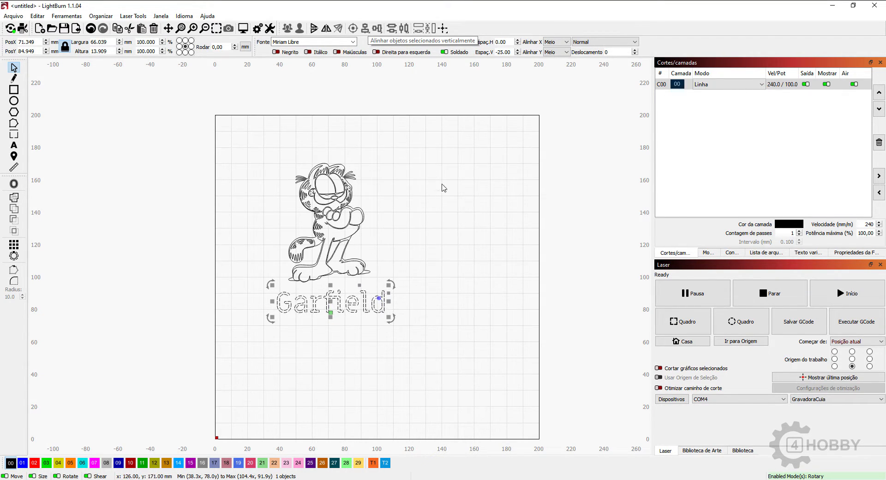
click(381, 199)
click(343, 196)
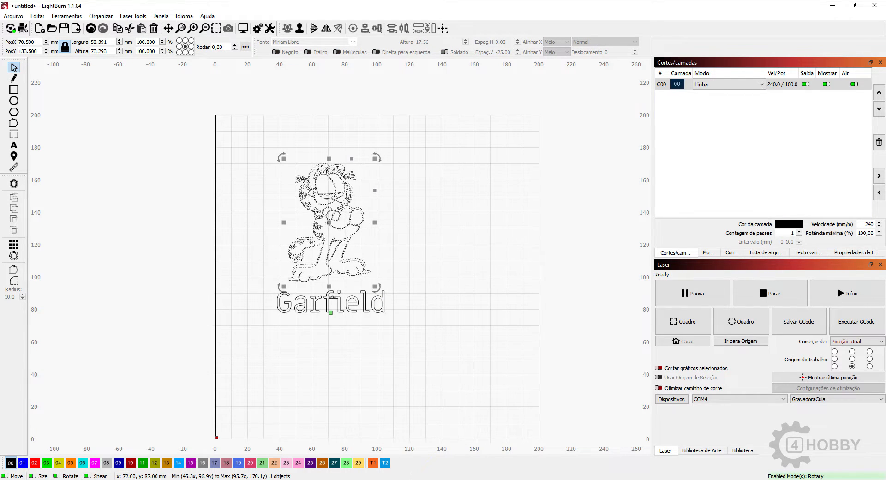
click(332, 295)
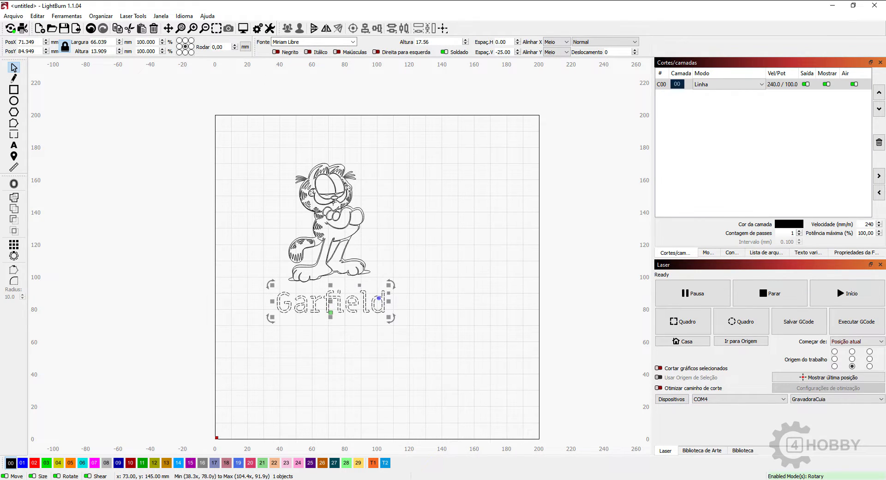
drag(338, 303, 379, 302)
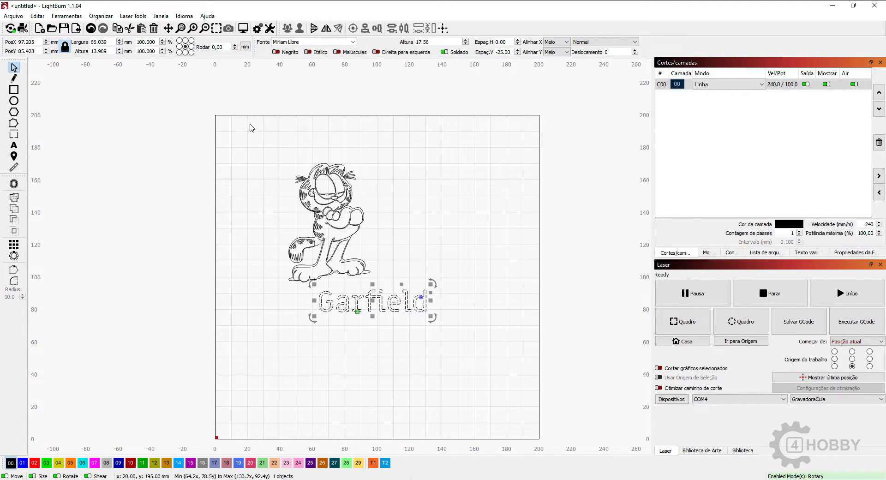
- Select the cat and the text, align them with Alinhar V-Centro, and realign them with Alinhar à Esquerda
drag(250, 128, 480, 373)
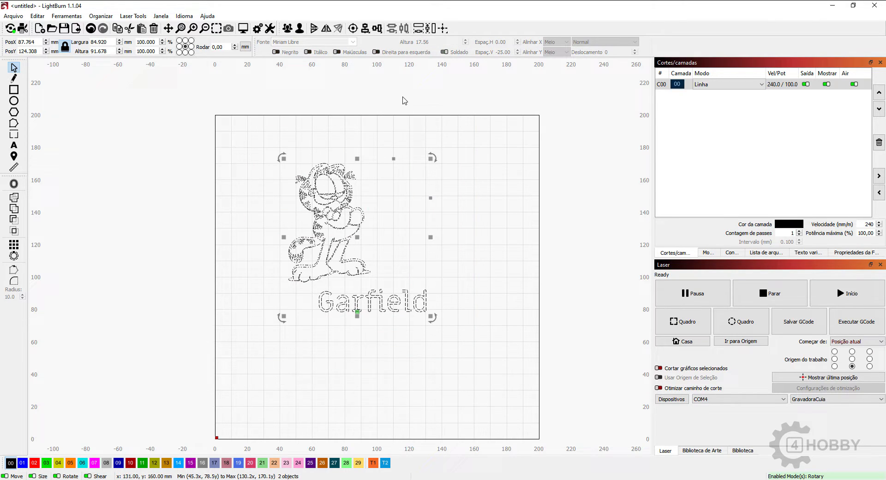
click(365, 29)
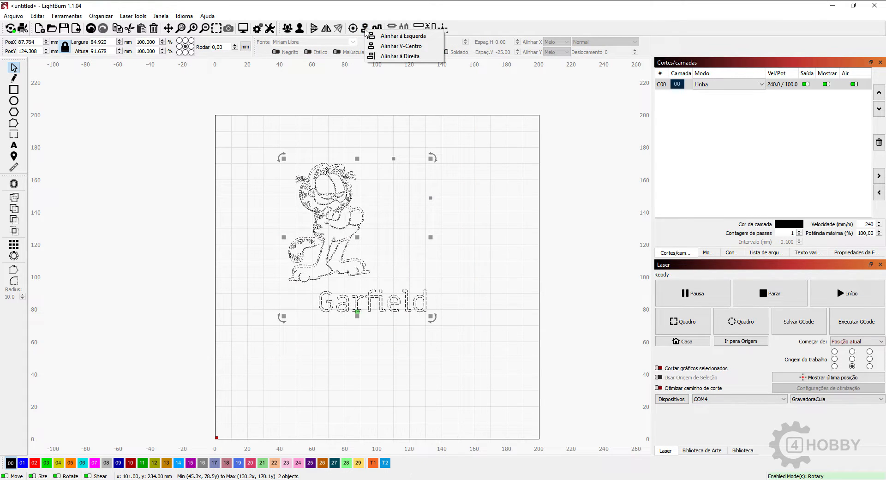
click(382, 46)
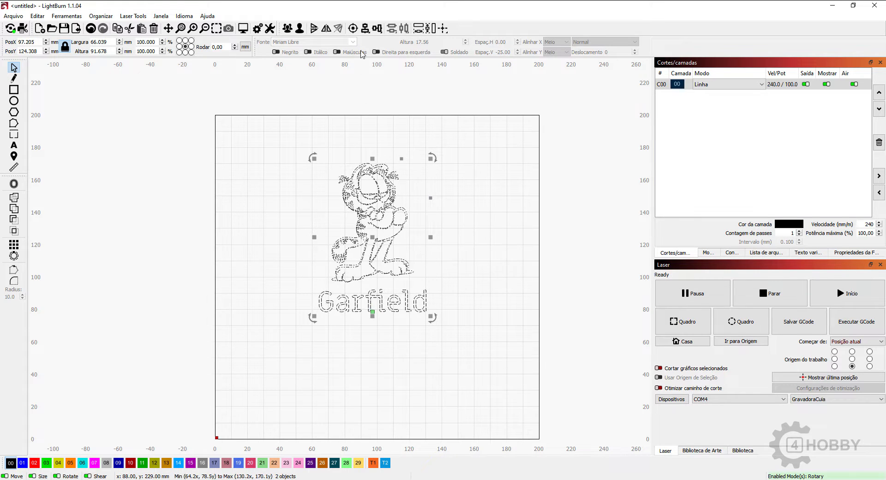
click(365, 28)
click(383, 36)
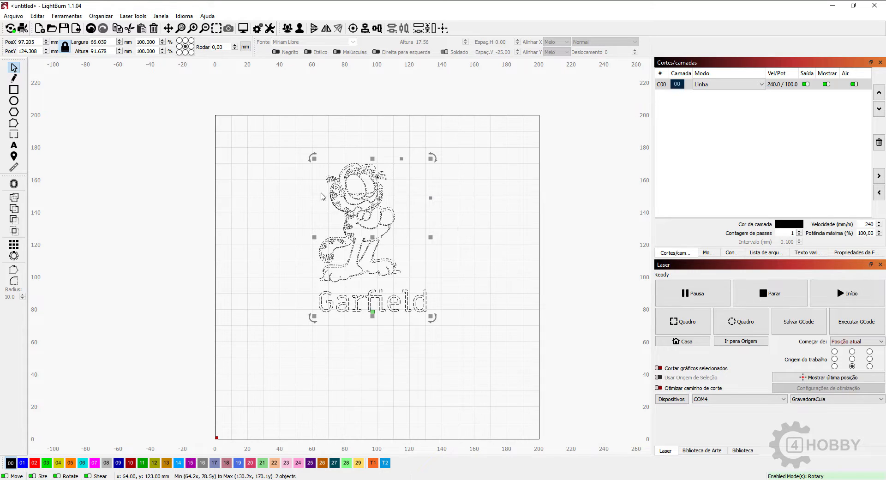
- Align the cat and the text along their right edges with Alinhar à Direita and clear the selection
click(365, 28)
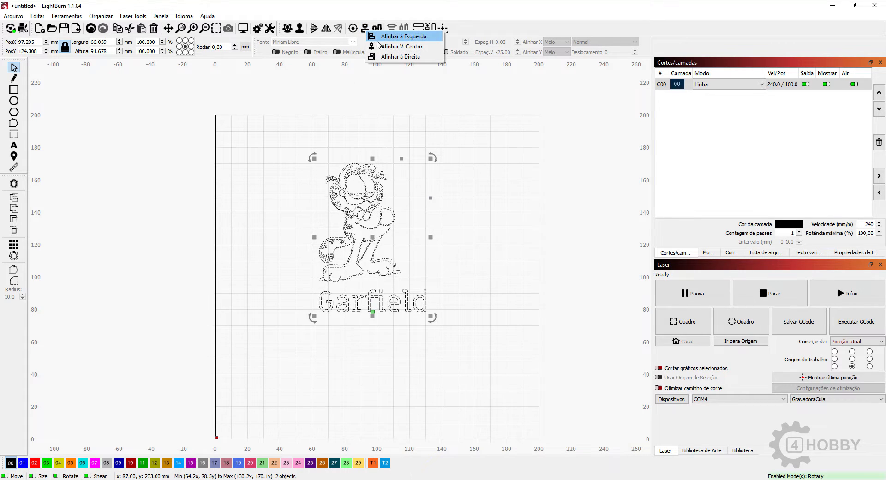
click(394, 58)
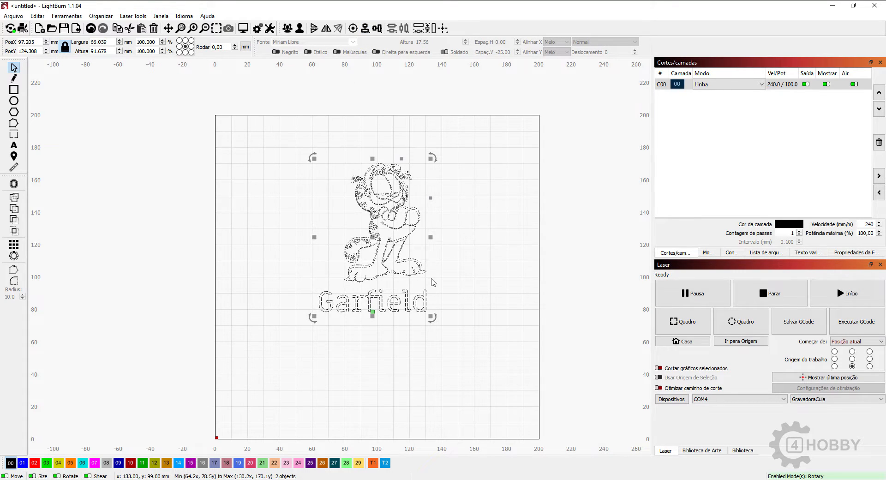
click(463, 303)
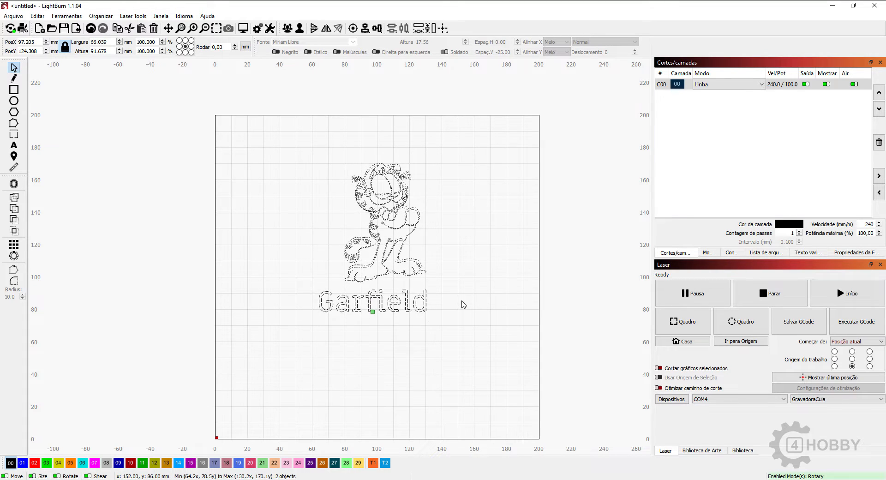
- Move the "Garfield" text to the left of the cat, to about X 42.6, Y 142.3
click(382, 304)
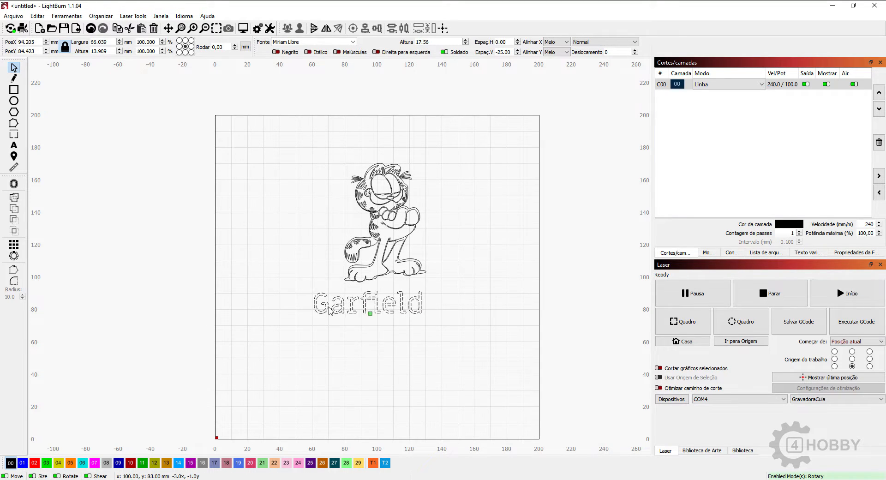
drag(382, 303, 294, 236)
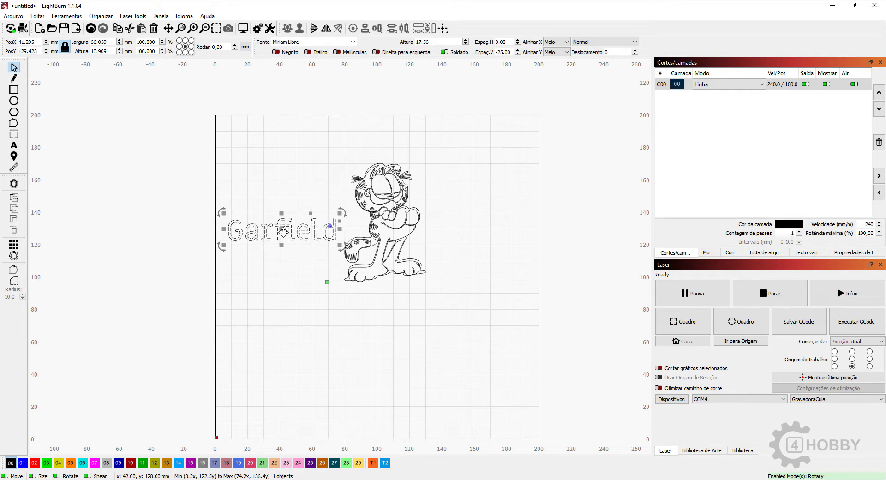
drag(285, 227, 282, 215)
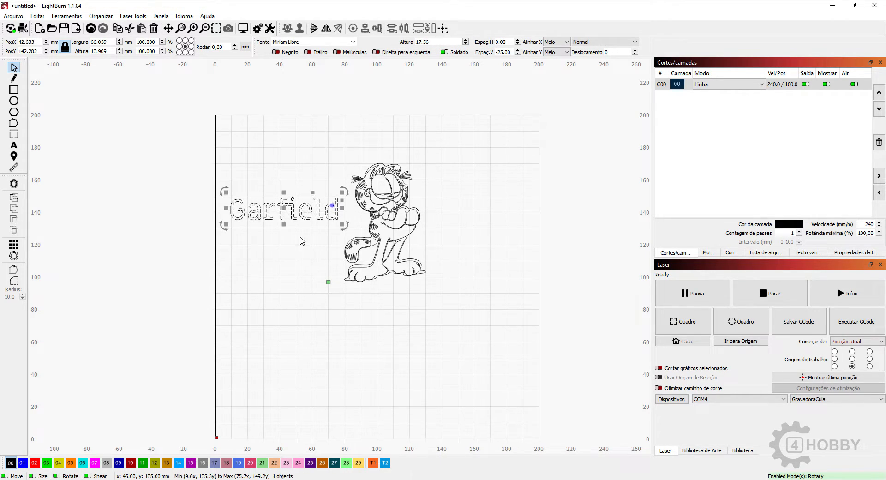
- Select the text and the cat, align them with Alinhar H-Centro, and realign them with Alinhar ao Topo
click(439, 232)
mouse_move(181, 141)
mouse_down()
mouse_move(363, 243)
mouse_move(419, 312)
mouse_move(452, 312)
mouse_up()
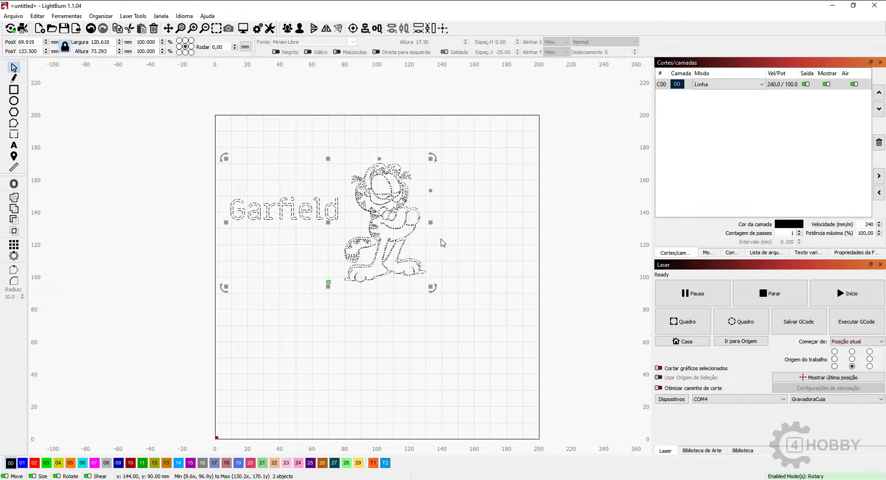
click(381, 32)
click(427, 48)
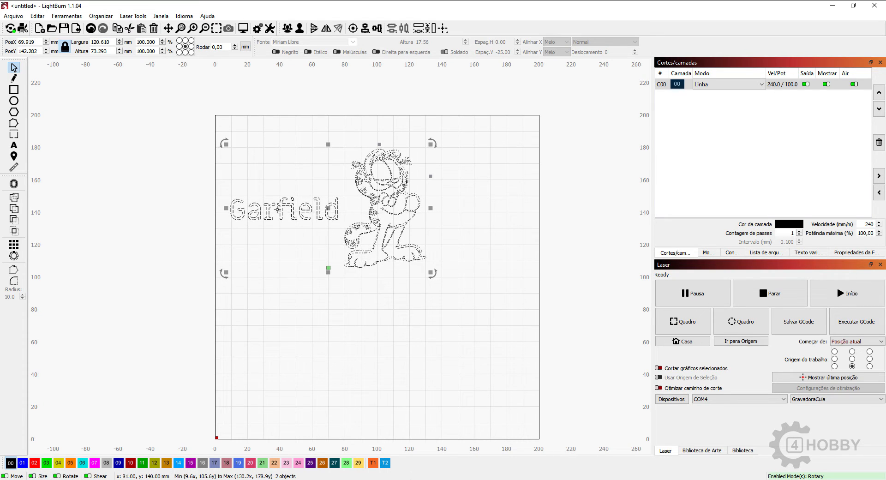
click(378, 33)
click(415, 38)
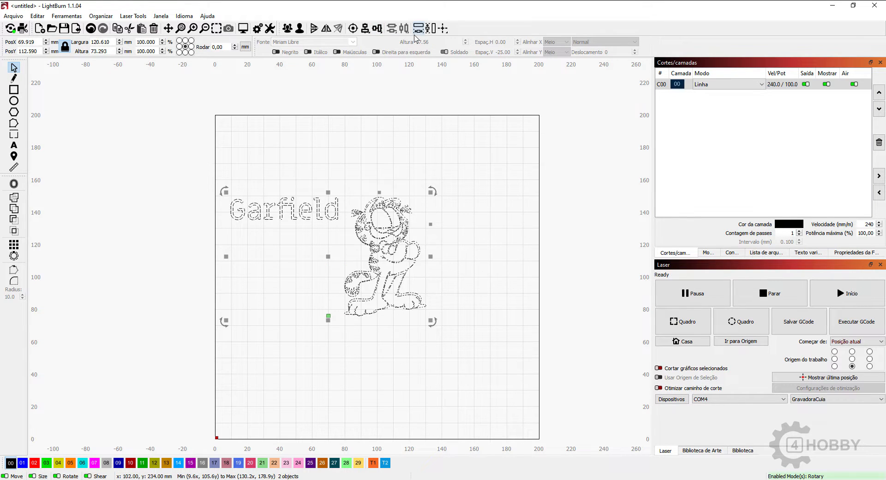
- Align the text and the cat along their bottom edges with Alinhar ao Fundo and clear the selection
click(377, 30)
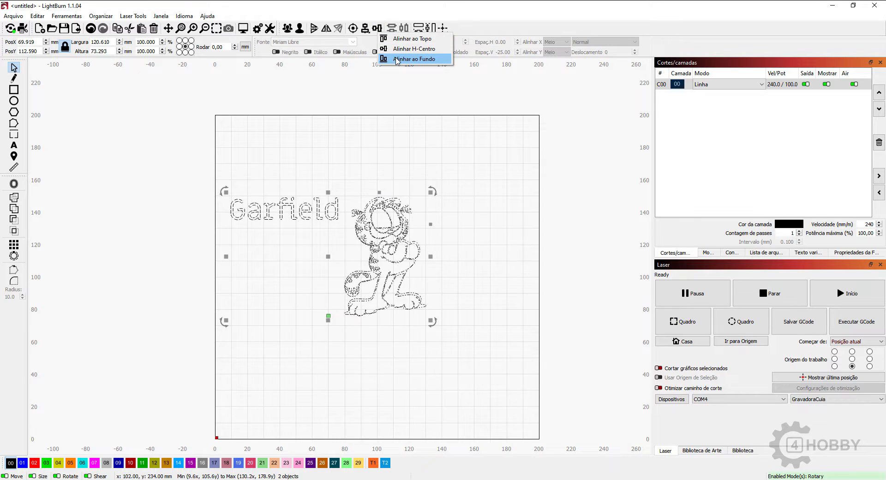
click(397, 59)
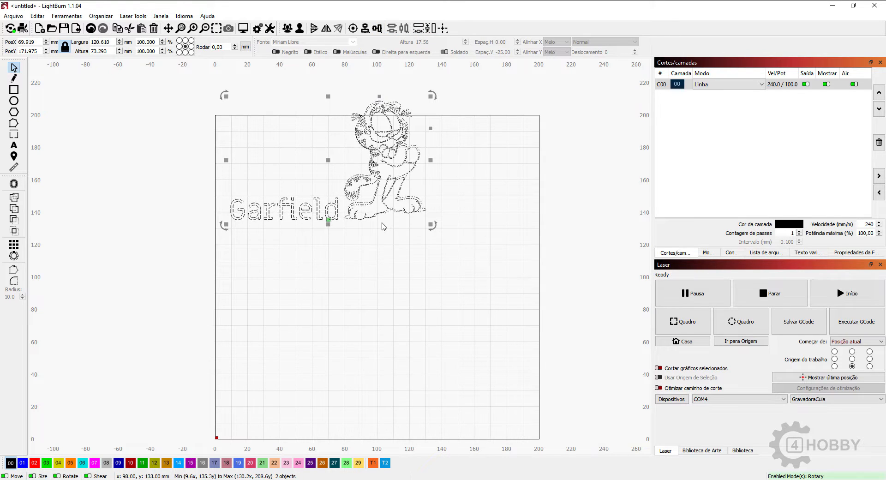
click(364, 262)
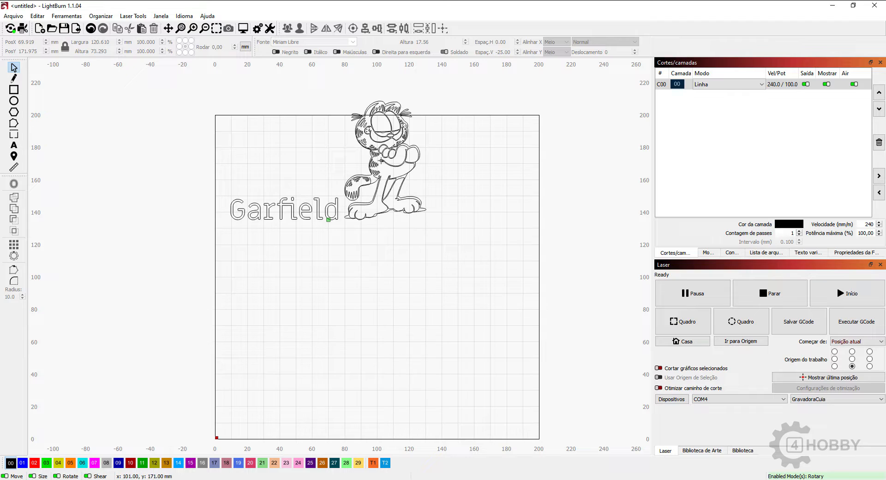
- Move the cat down and slightly to the right, and delete the "Garfield" text
drag(378, 162, 389, 203)
click(333, 205)
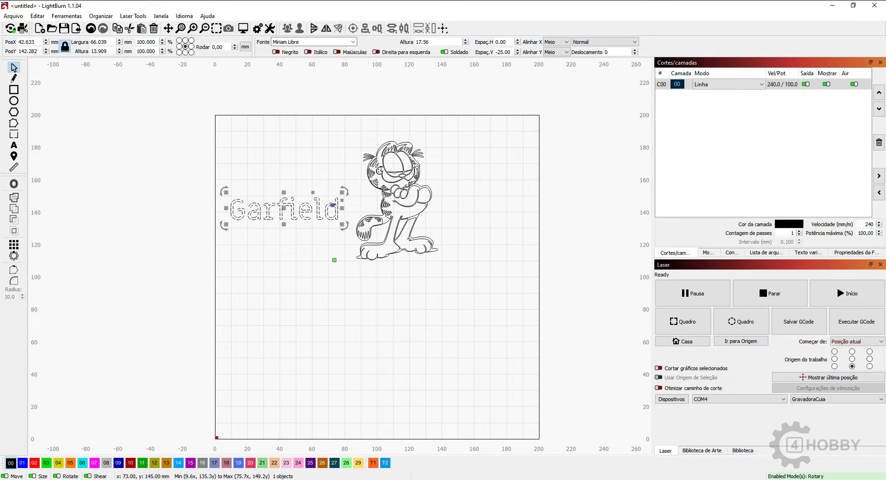
key(Delete)
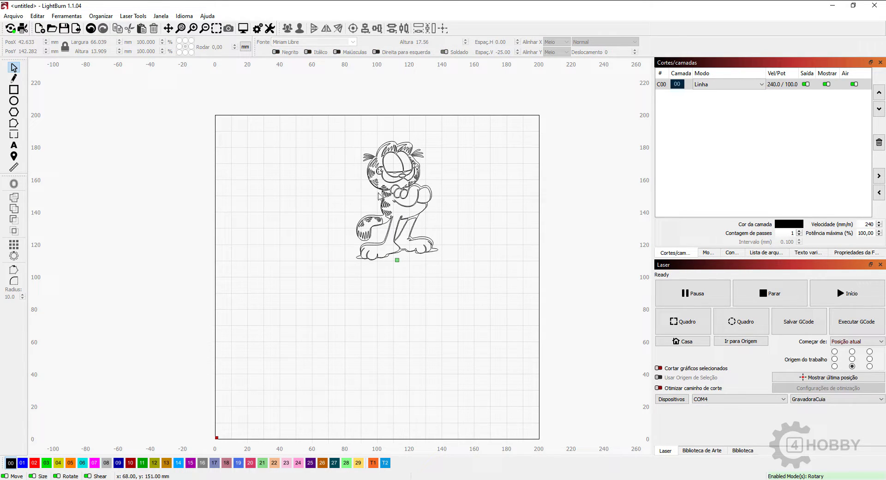
- Scale the cat down to about 36.3 × 52.8 mm, place it at about X 55.1, Y 130.4, and clear the selection
drag(313, 209, 313, 209)
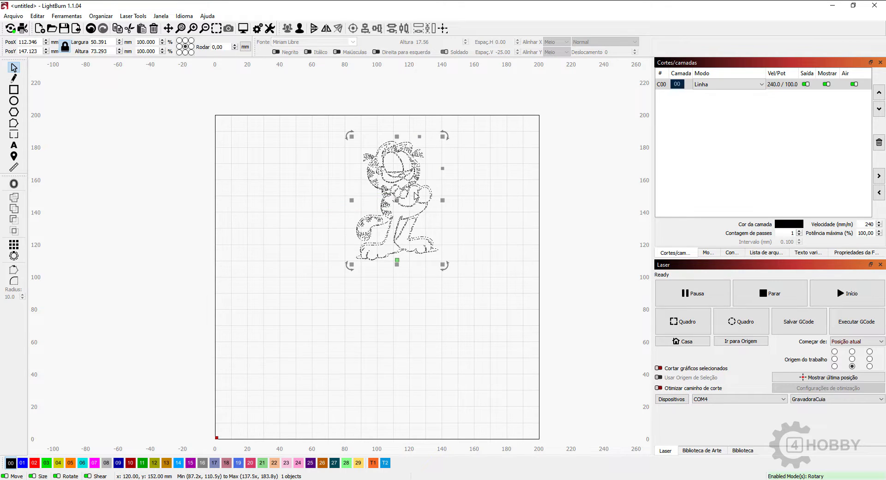
mouse_move(403, 191)
mouse_down()
mouse_move(351, 206)
mouse_move(322, 202)
mouse_up()
drag(359, 150, 330, 181)
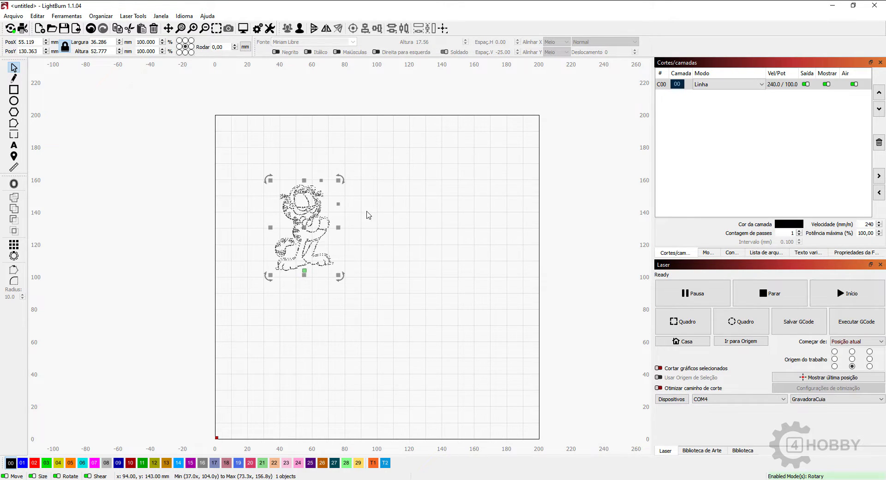
click(368, 214)
- Place two copies of the cat in a row to its right, the farthest at about X 164.9, Y 131.9
click(314, 209)
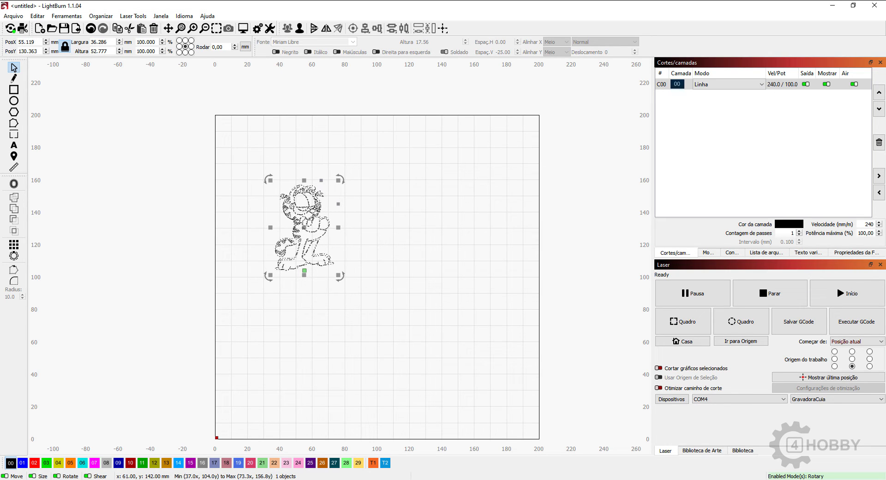
mouse_move(314, 209)
mouse_down()
mouse_move(325, 190)
mouse_move(399, 211)
mouse_move(413, 230)
mouse_move(502, 230)
mouse_up()
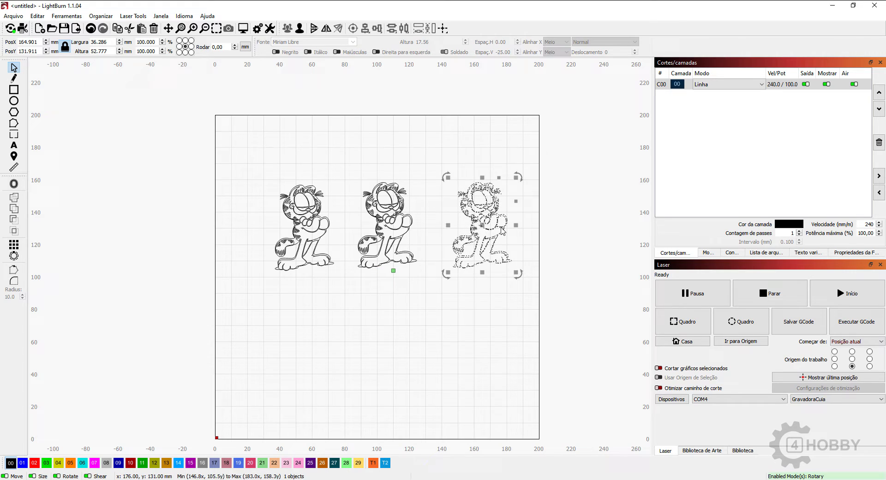
click(454, 172)
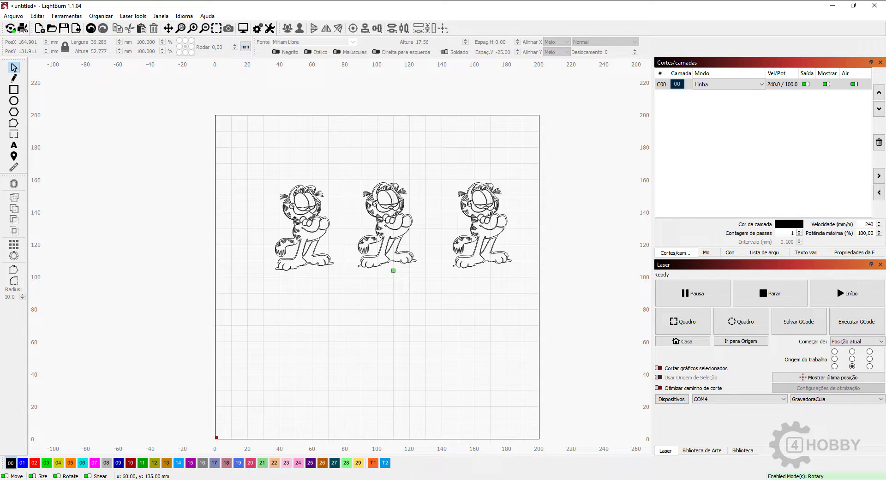
- Rearrange the three cats into an unevenly spaced vertical column, with the top one at about X 107.7, Y 209.2
mouse_move(312, 222)
mouse_down()
mouse_move(333, 293)
mouse_move(398, 320)
mouse_up()
drag(461, 226, 362, 111)
scroll(332, 272, down, 2)
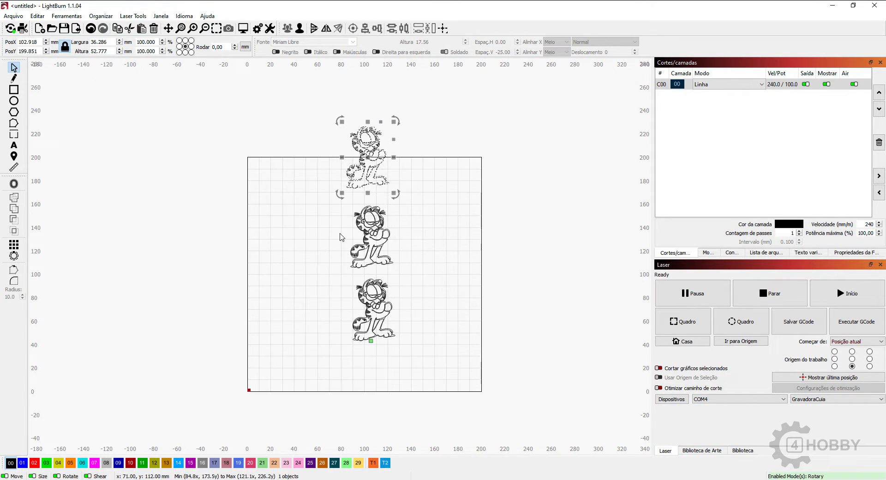
drag(436, 220, 446, 230)
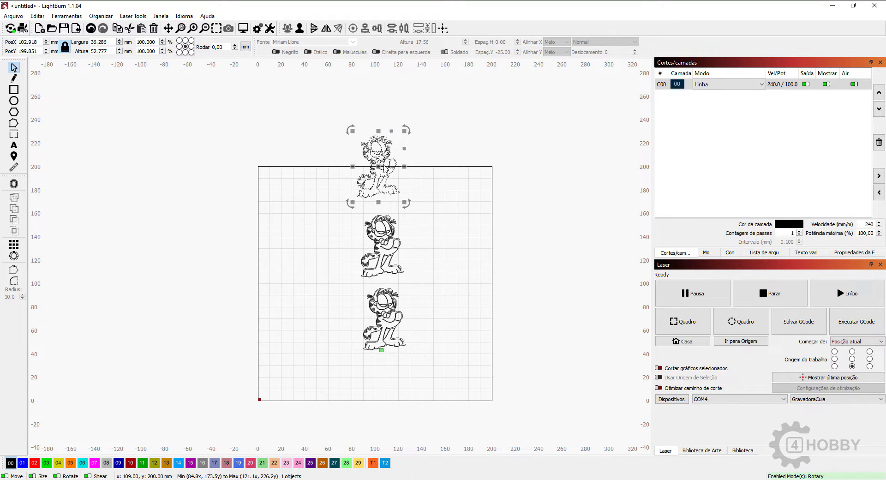
drag(384, 166, 389, 156)
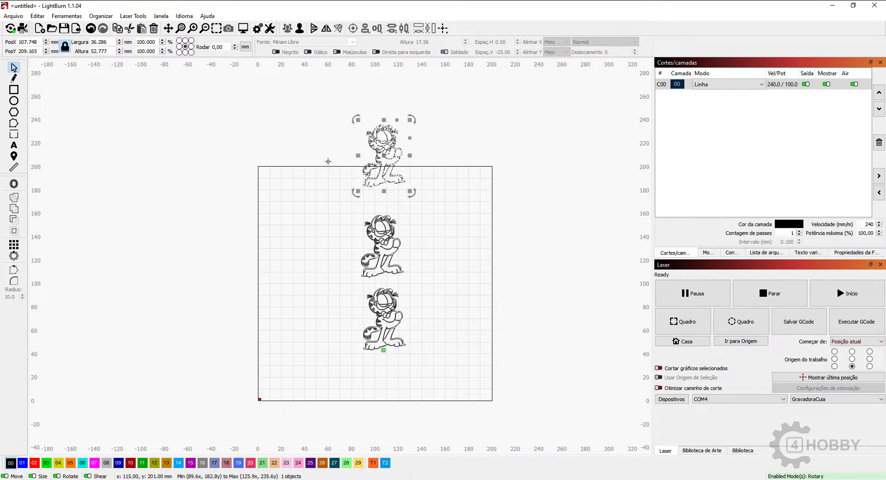
click(378, 200)
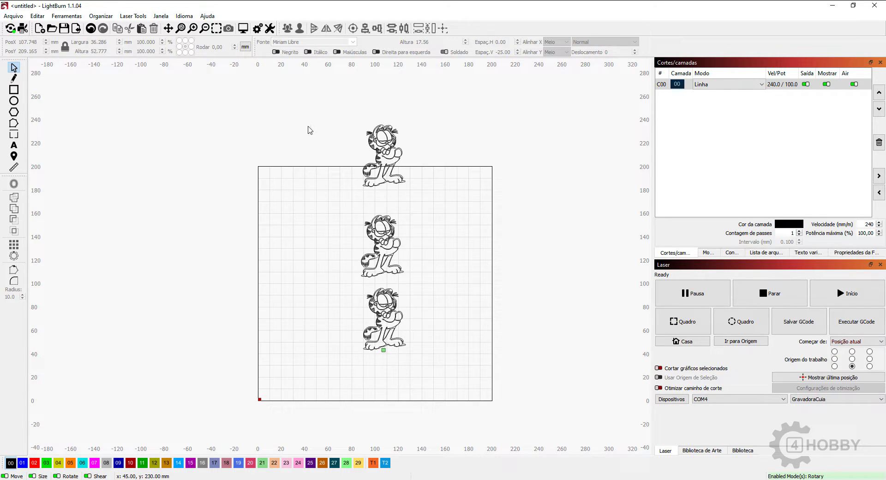
- Select all three cats, space them evenly in the column with Distribuir espaçamento V, and clear the selection
drag(305, 105, 445, 376)
click(295, 112)
drag(319, 135, 444, 379)
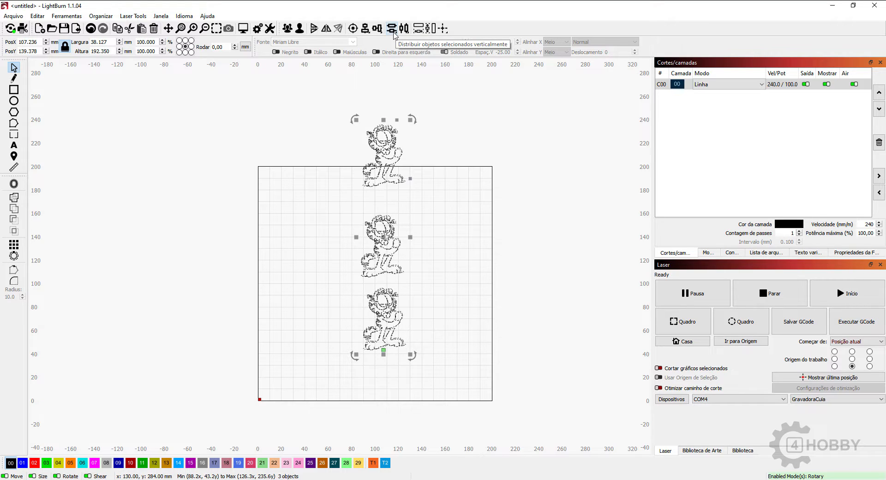
click(392, 28)
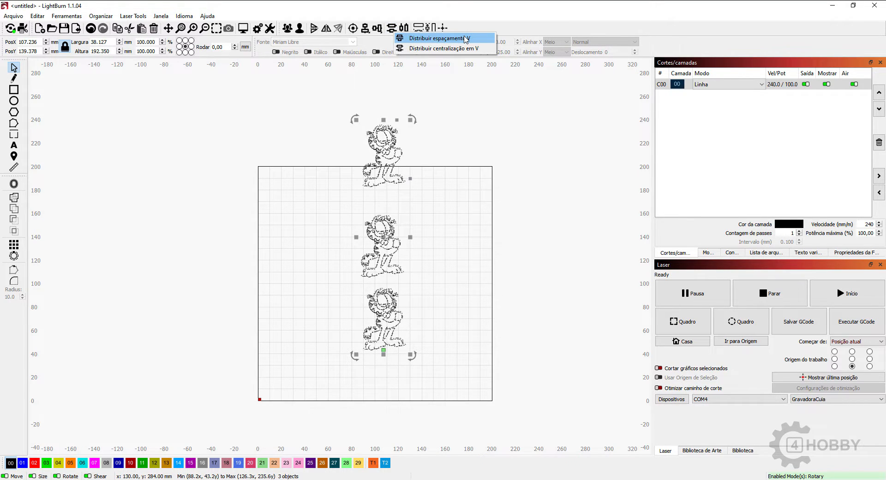
click(465, 39)
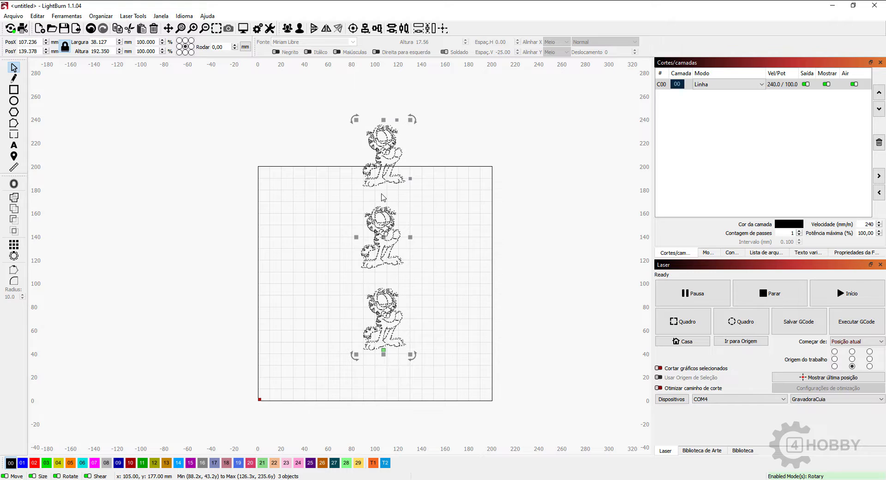
click(445, 234)
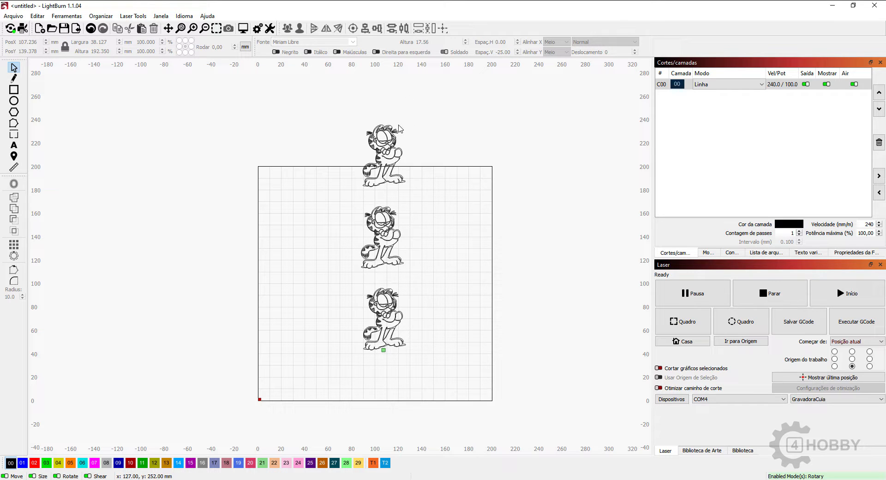
- Rearrange the three cats into an uneven row, with the rightmost one raised to about X 188.6, Y 162.7
drag(382, 157, 313, 237)
drag(394, 313, 476, 209)
click(397, 246)
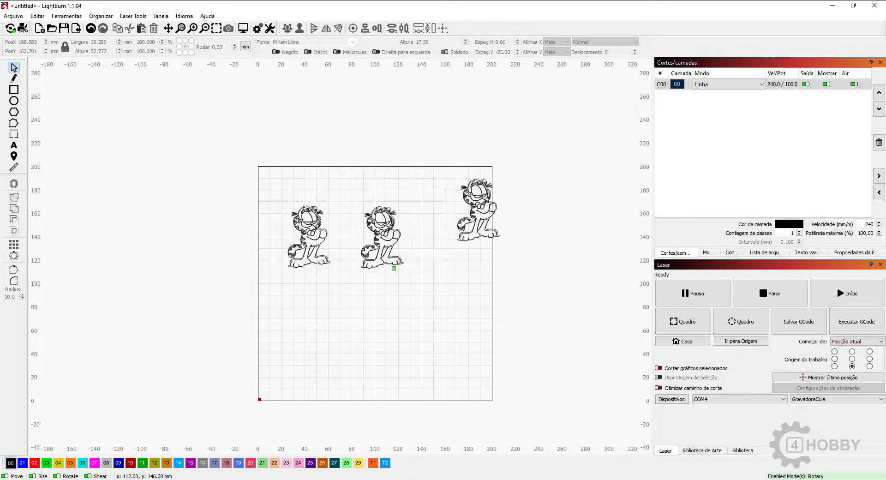
drag(397, 247, 407, 255)
- Level the three cats with Alinhar H-Centro and shift the whole row to about X 124.9, Y 140.2
drag(240, 129, 513, 331)
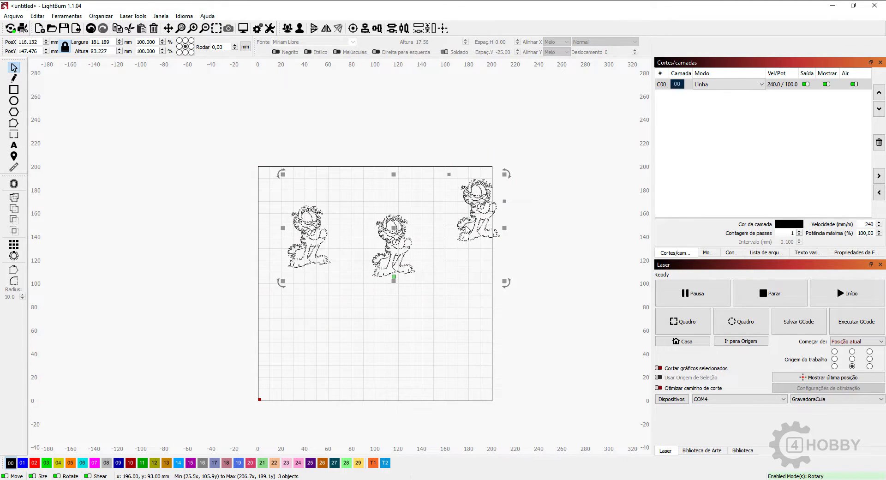
click(378, 28)
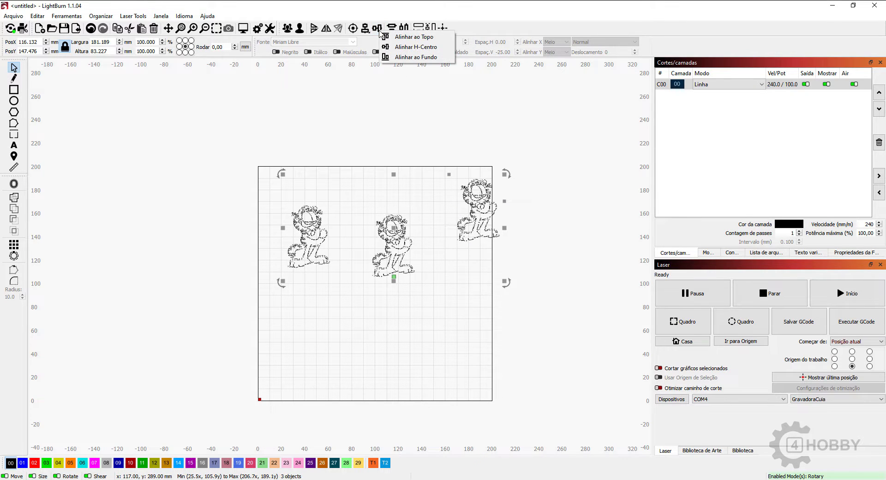
click(427, 46)
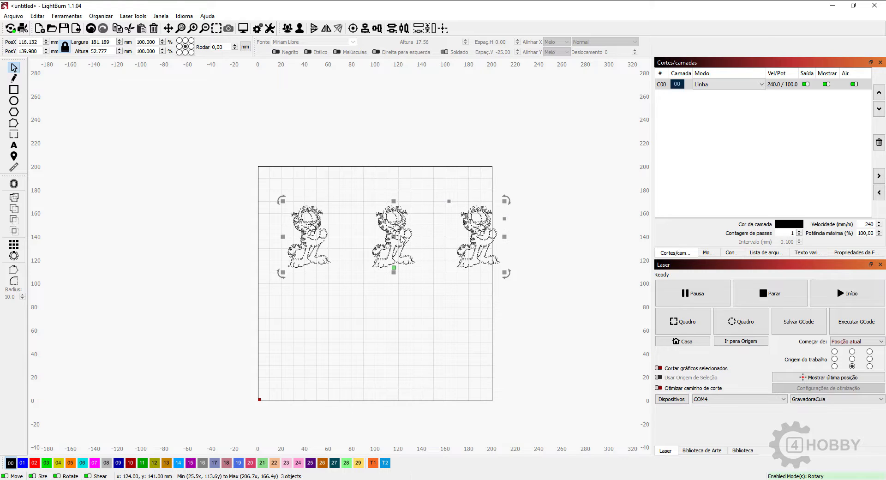
drag(400, 235, 409, 237)
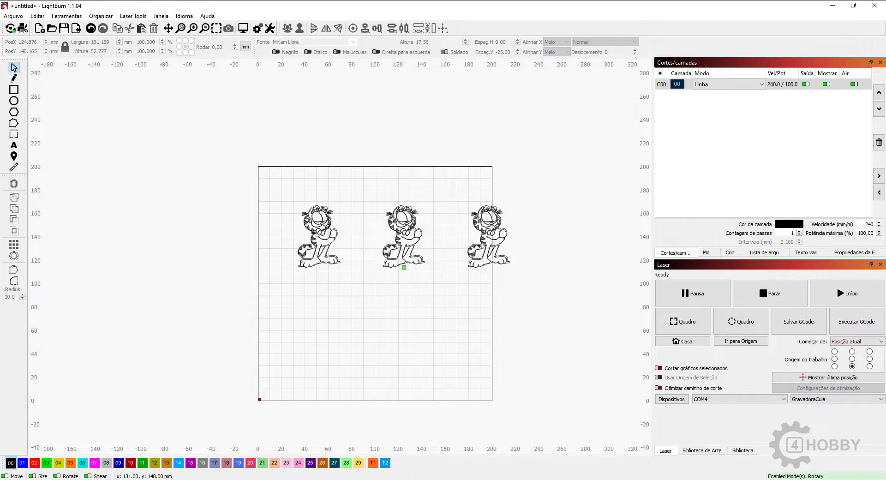
- Move the middle cat toward the rightmost one, to about X 148.9, and align all three cats level again
drag(411, 230, 440, 228)
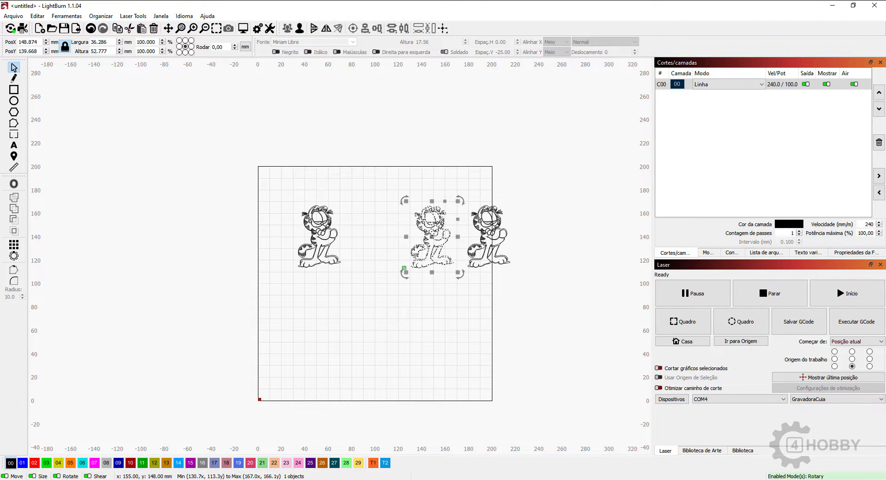
click(342, 170)
drag(239, 130, 528, 281)
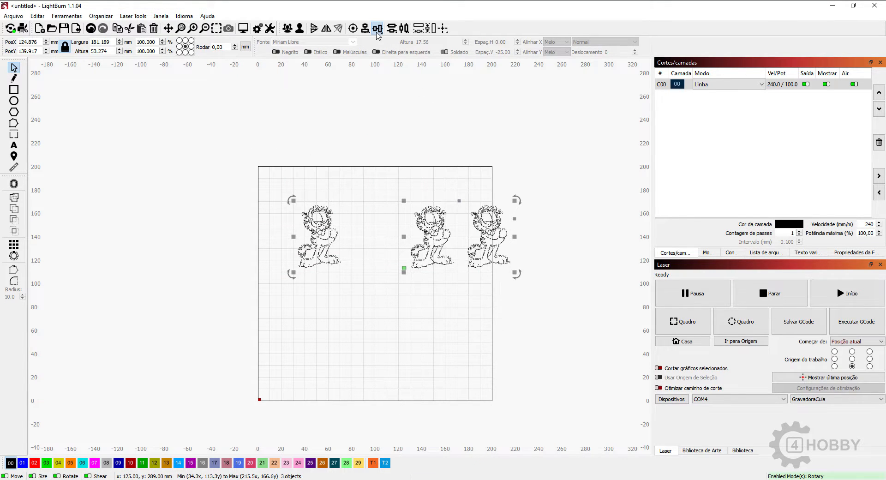
click(377, 28)
click(404, 51)
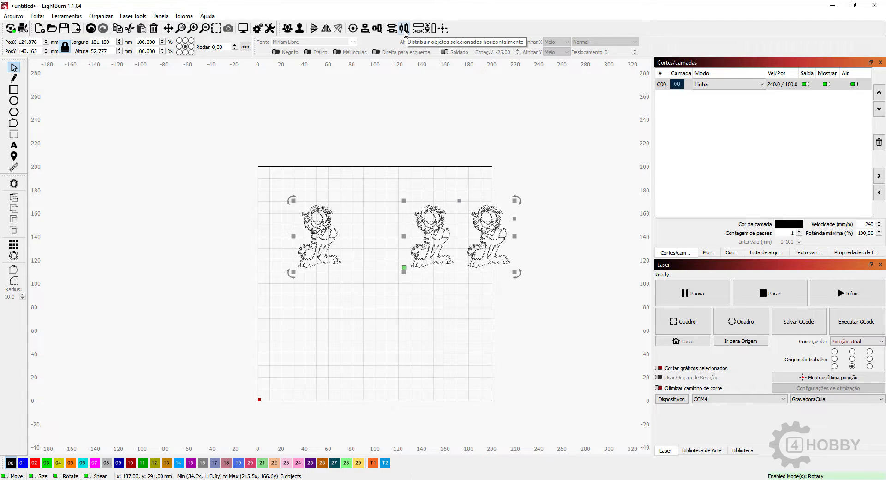
- Space the three selected cats evenly across the row with Distribuir espaçamento H and clear the selection
click(404, 28)
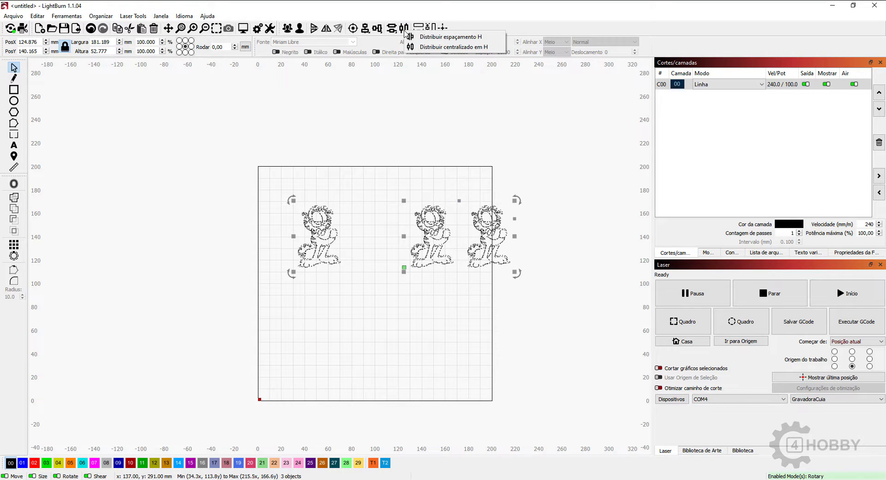
click(462, 37)
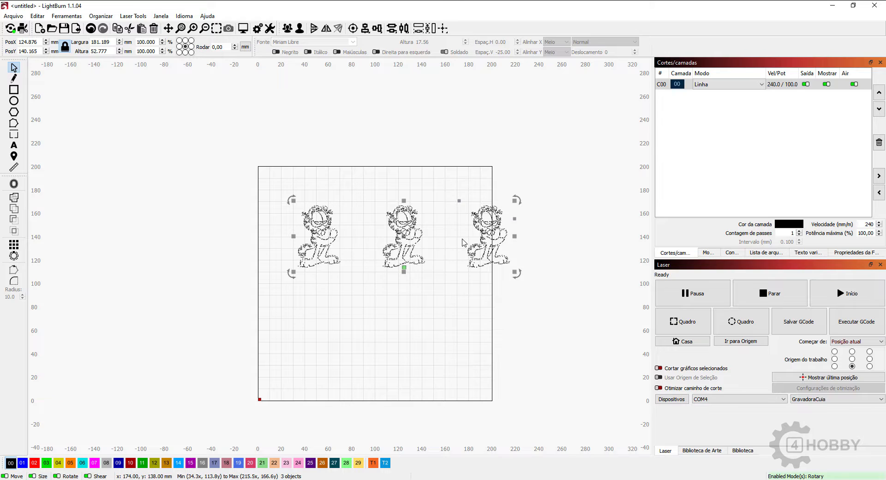
click(456, 225)
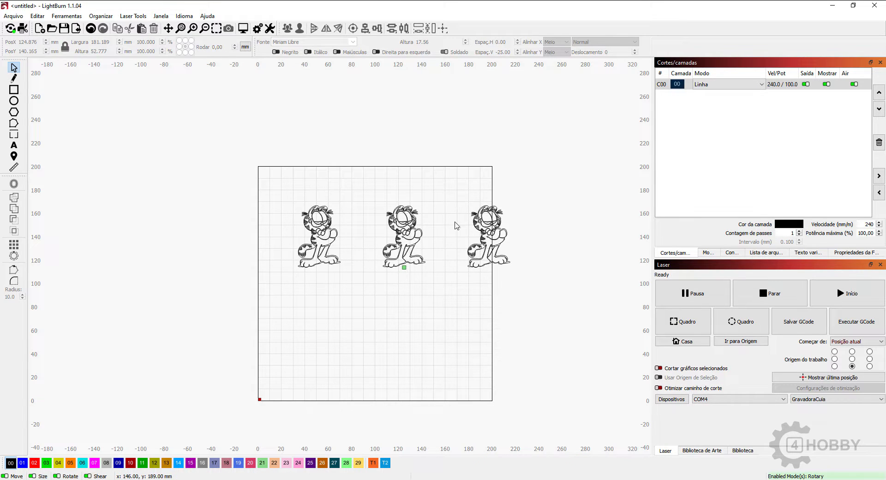
- Delete the rightmost cat and enlarge the middle one to about 59.6 × 86.6 mm
click(498, 237)
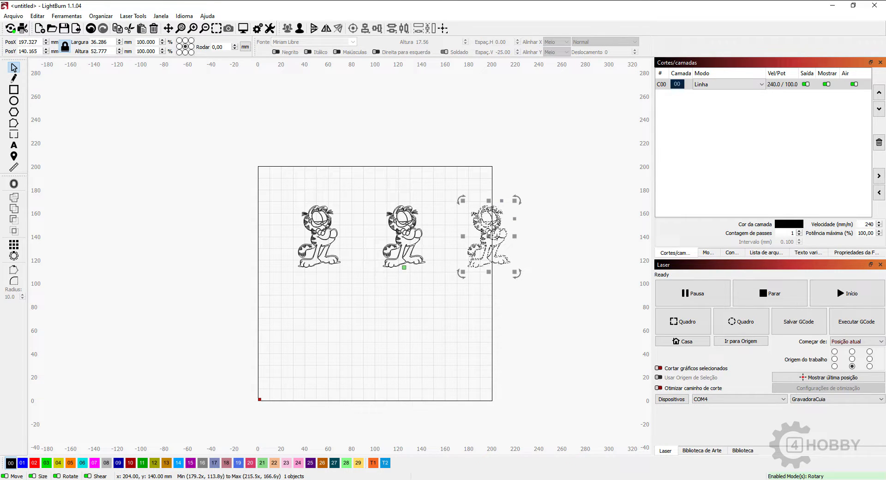
key(Delete)
click(396, 240)
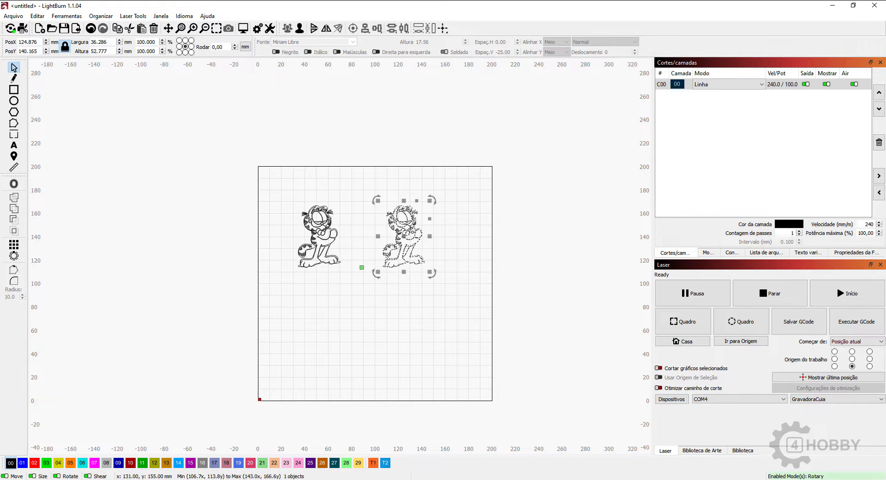
drag(432, 200, 458, 161)
click(359, 217)
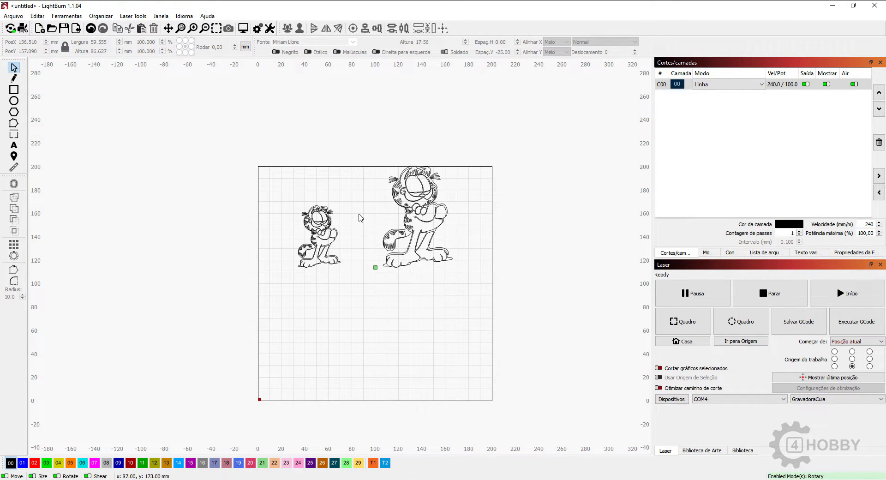
- Move the small cat to about X 71.6, Y 141.0, and match the large cat's width and height to it
drag(329, 227, 353, 226)
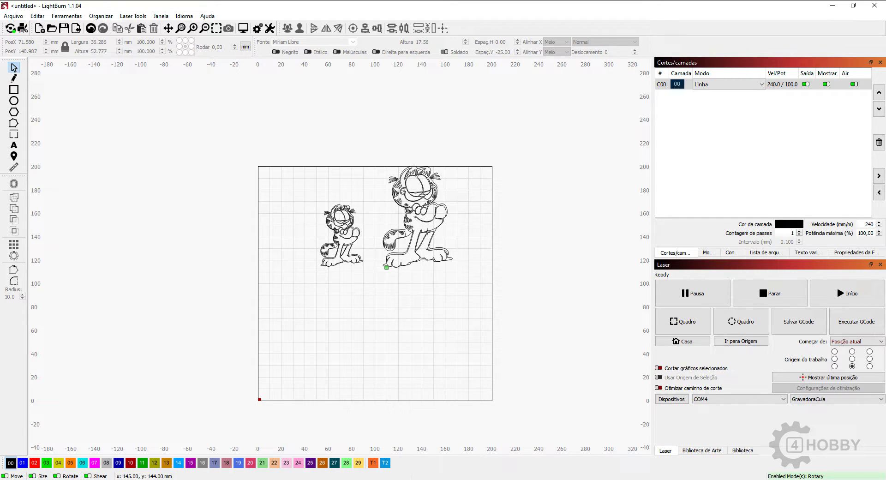
click(427, 232)
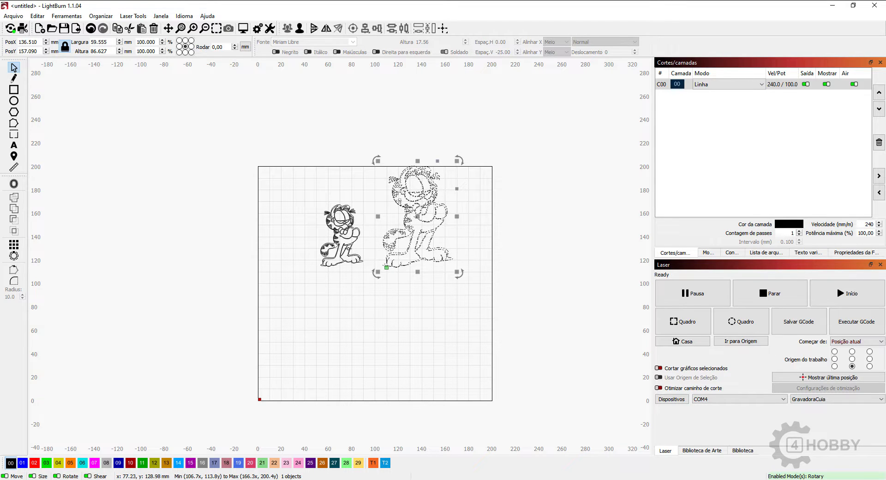
shift+click(350, 243)
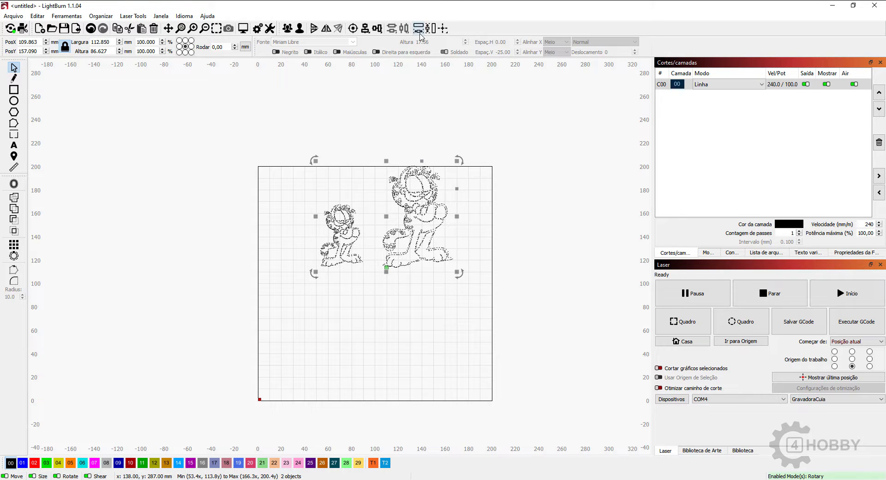
click(419, 29)
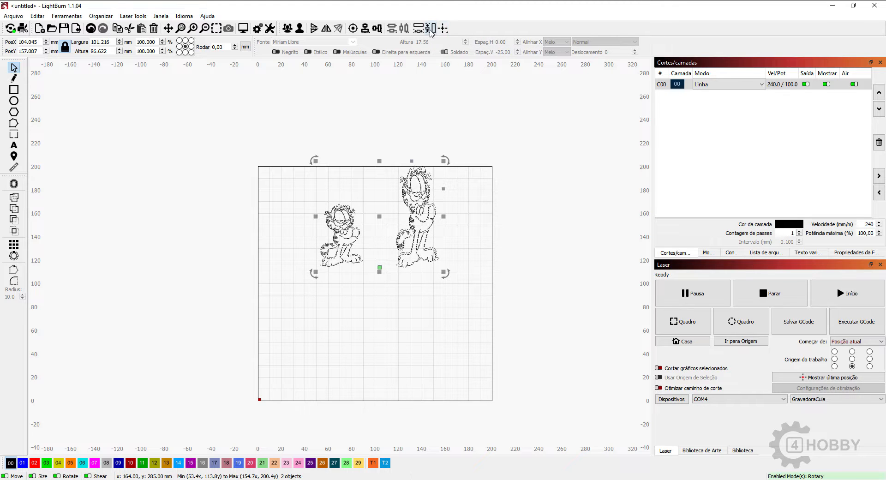
click(430, 30)
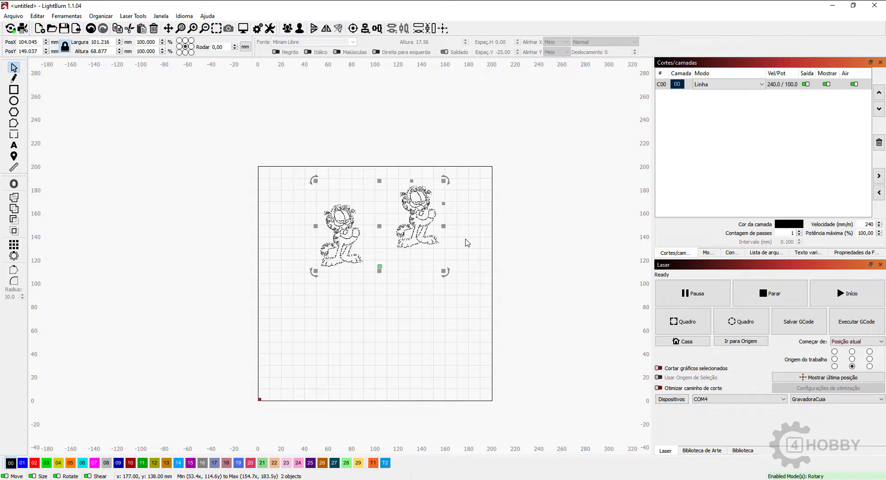
click(445, 231)
- Select both equal-sized cats, align them level with each other, and clear the selection
scroll(410, 205, up, 2)
scroll(409, 206, down, 2)
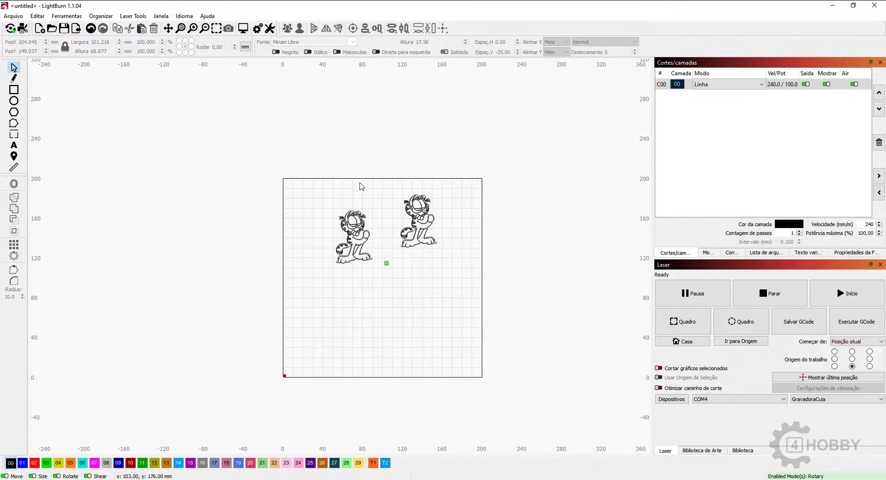
drag(306, 160, 478, 327)
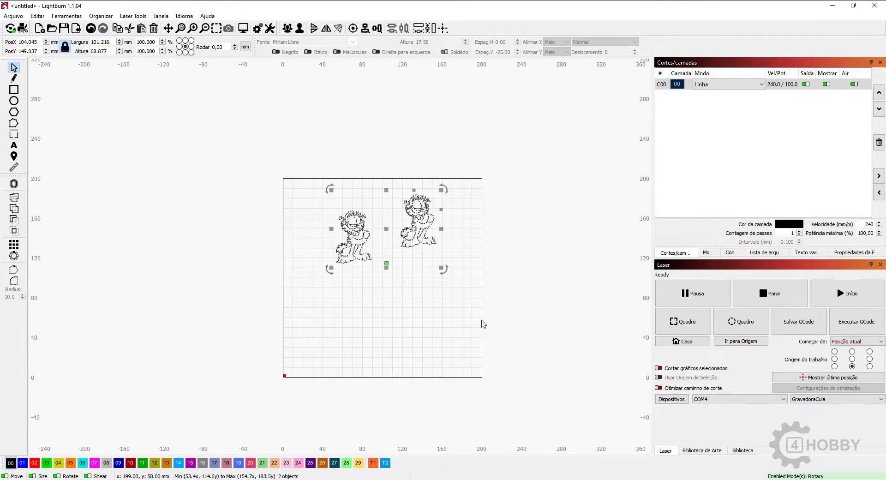
click(379, 34)
click(421, 54)
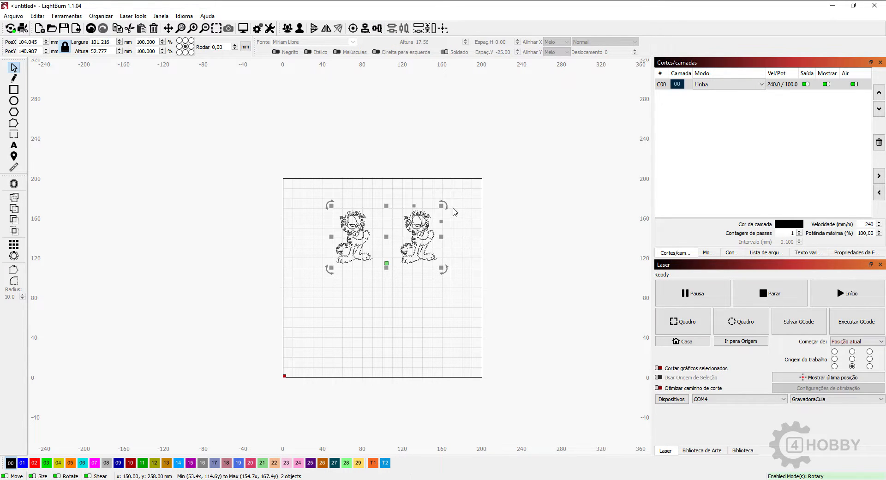
click(459, 239)
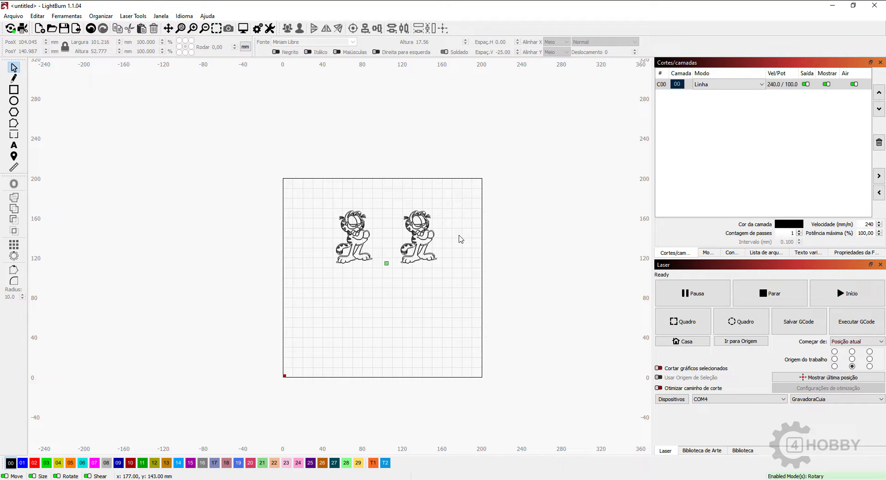